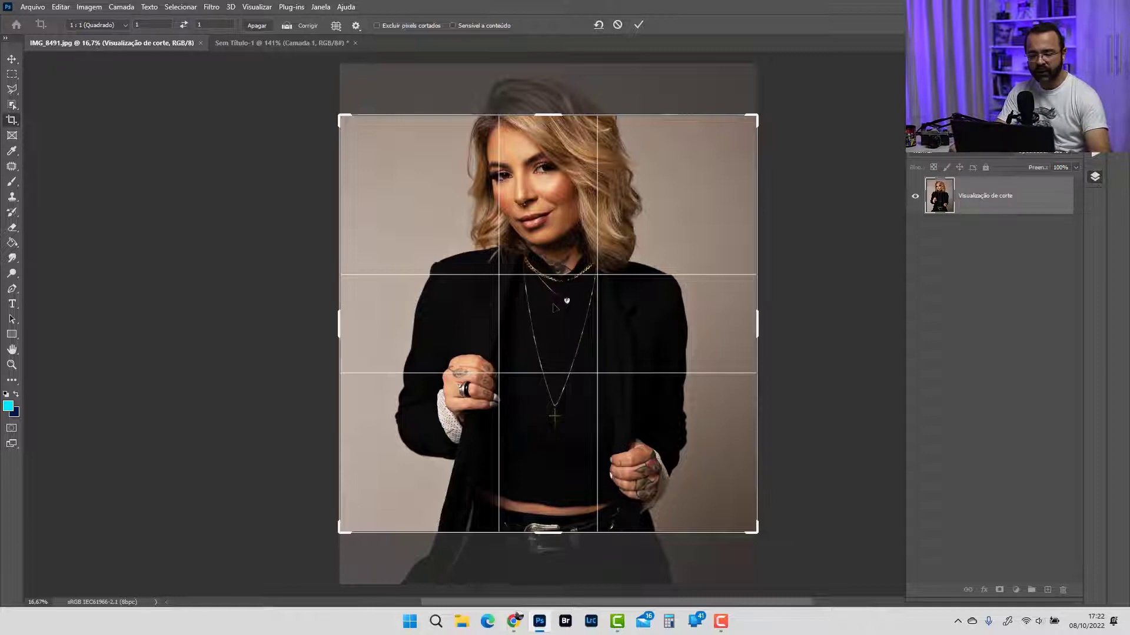
Position the portrait inside the 1:1 crop frame, extend the frame slightly past the photo's sides, and apply the content-aware crop
{"action": "left_click_drag", "start_coordinate": [554, 264], "coordinate": [554, 308]}
{"action": "left_click_drag", "start_coordinate": [567, 346], "coordinate": [554, 312]}
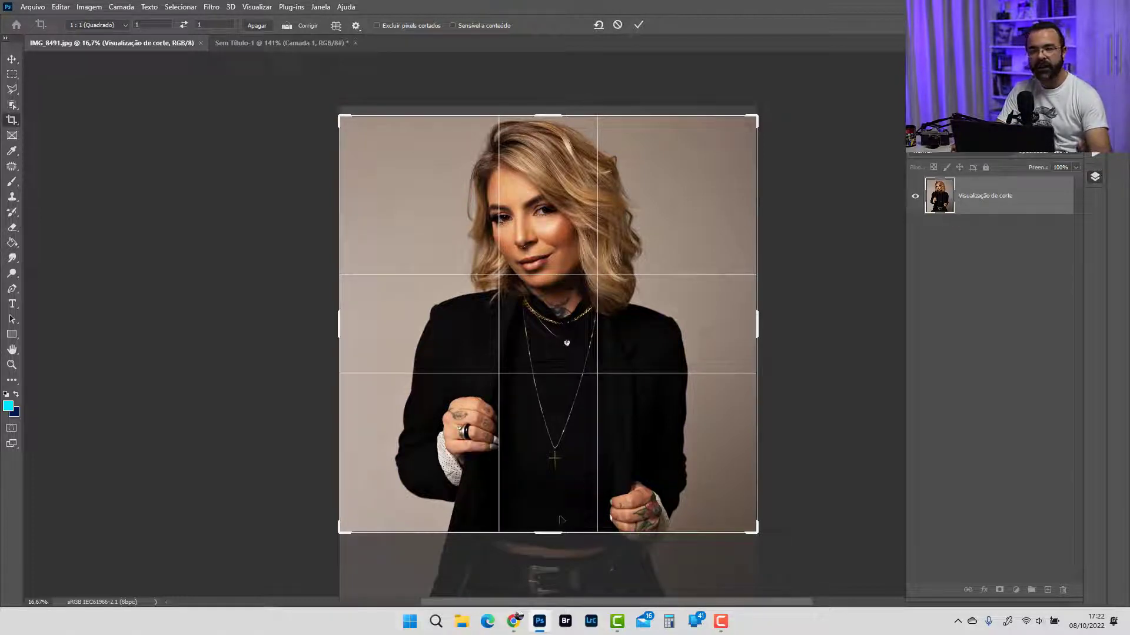
{"action": "left_click_drag", "start_coordinate": [559, 535], "coordinate": [556, 534]}
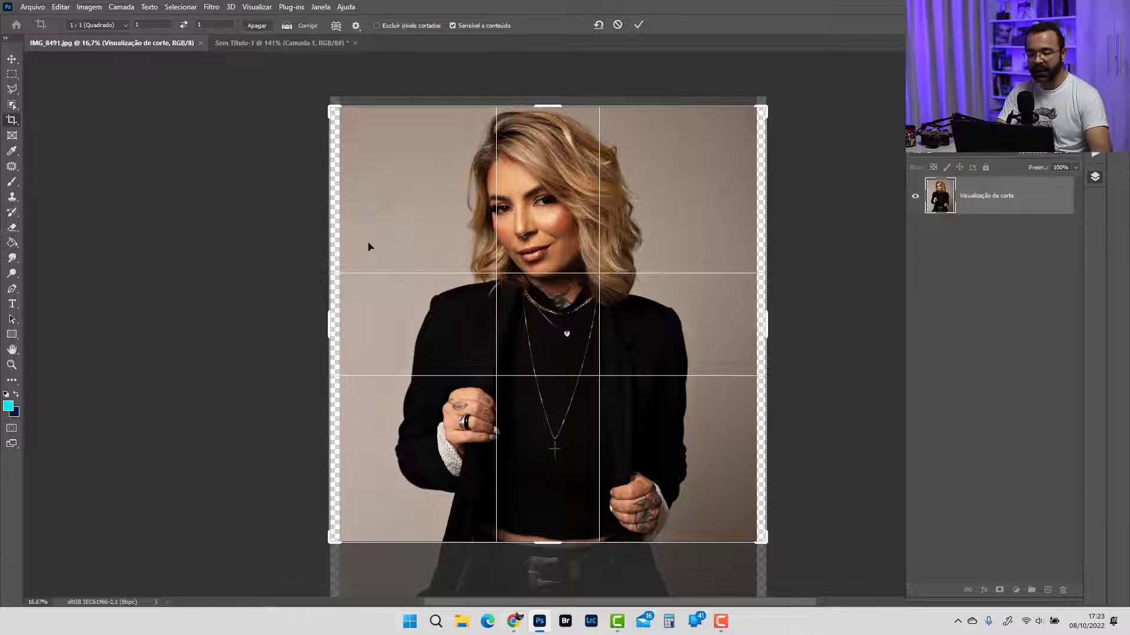
{"action": "key", "text": "Return"}
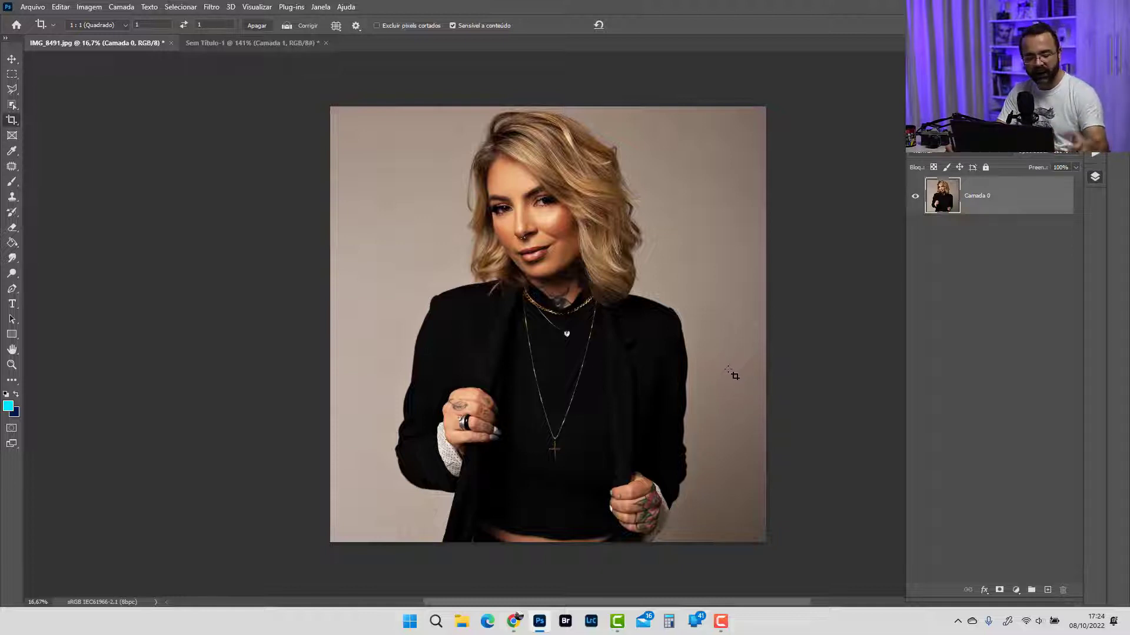
Configure a JPG export of the square crop with higher quality and a width of 1080 px, and cancel the export
{"action": "key", "text": "ctrl"}
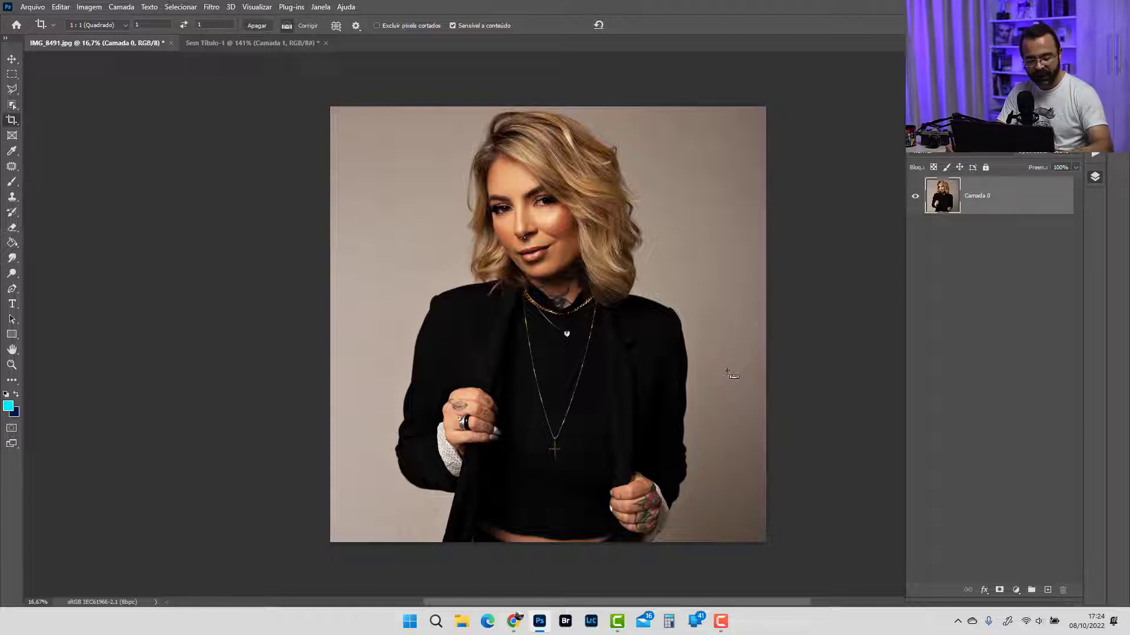
{"action": "key", "text": "ctrl+alt+shift+w"}
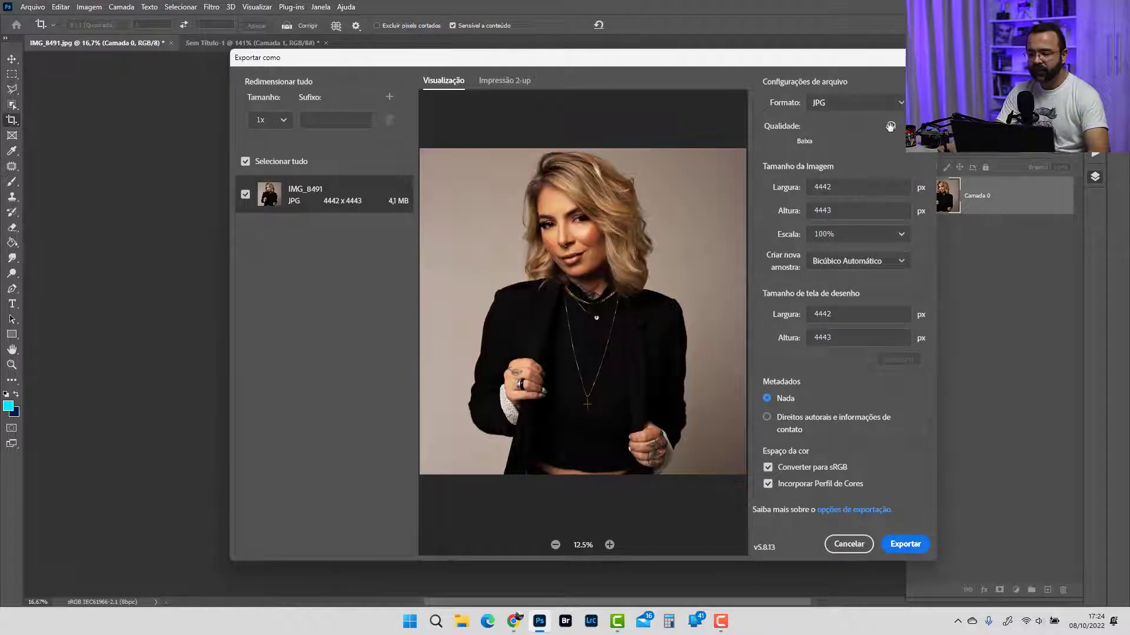
{"action": "left_click", "coordinate": [908, 126]}
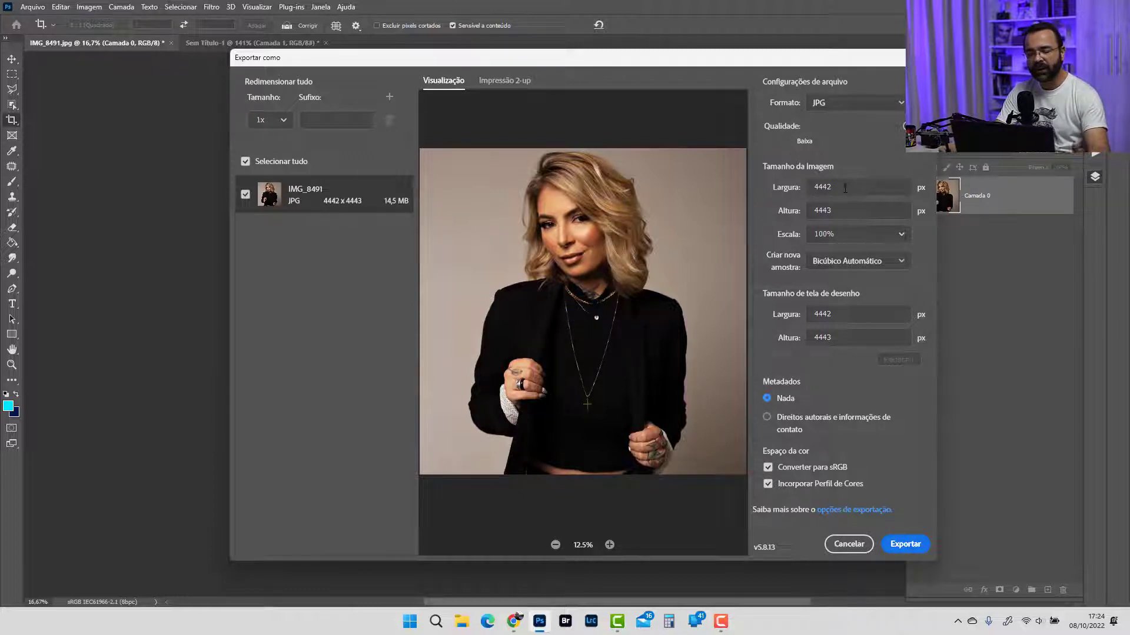
{"action": "left_click", "coordinate": [847, 188]}
{"action": "type", "text": "1080"}
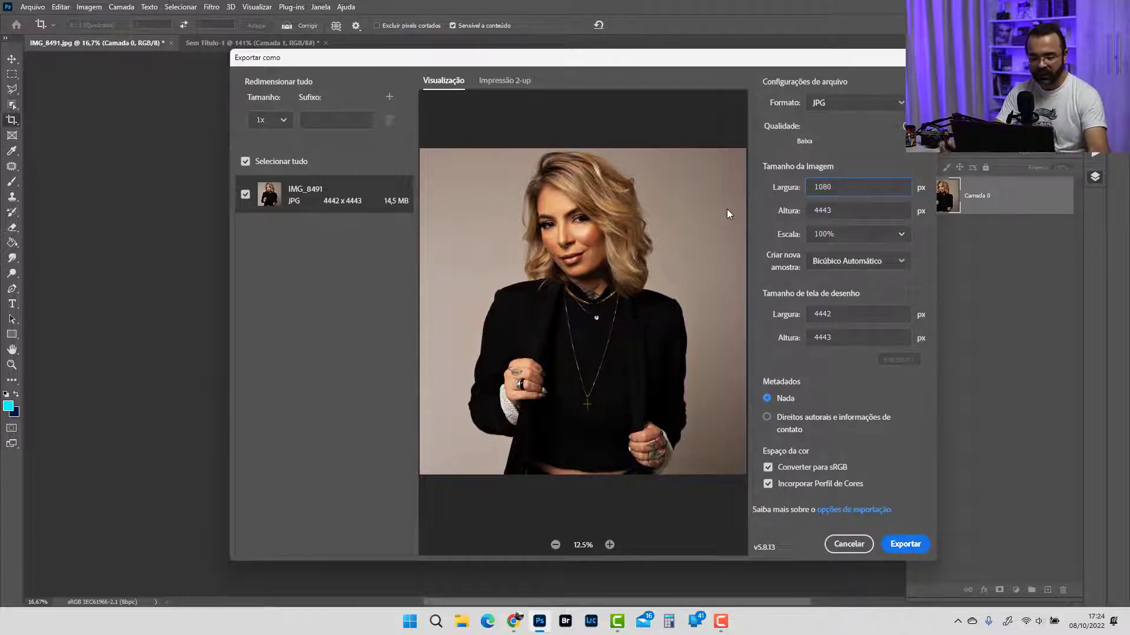
{"action": "key", "text": "Tab"}
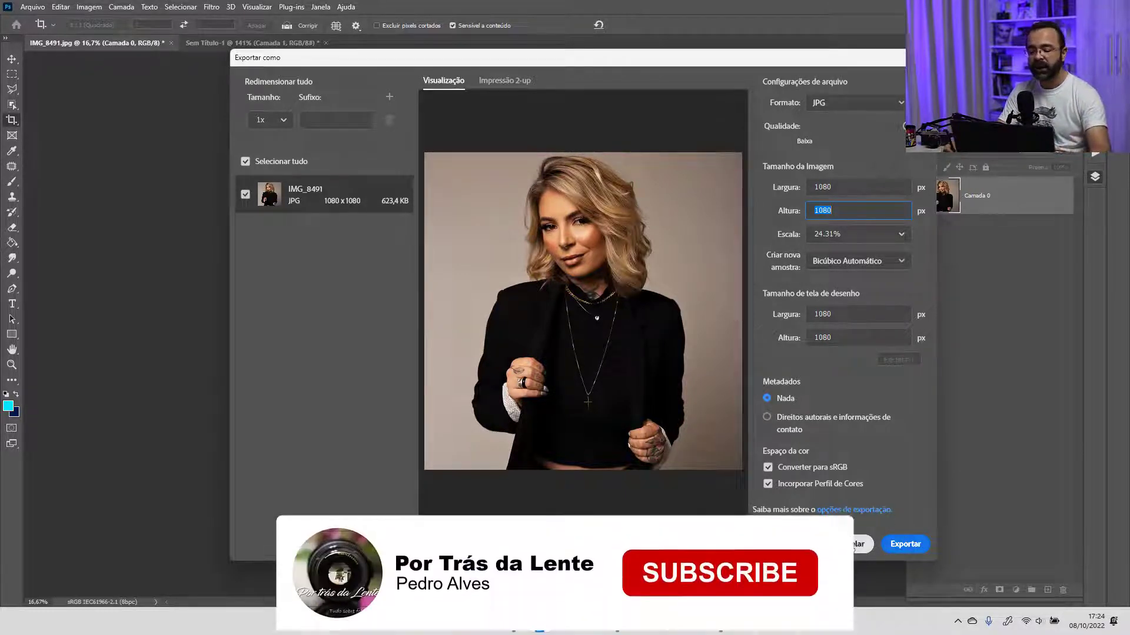
{"action": "left_click", "coordinate": [855, 550]}
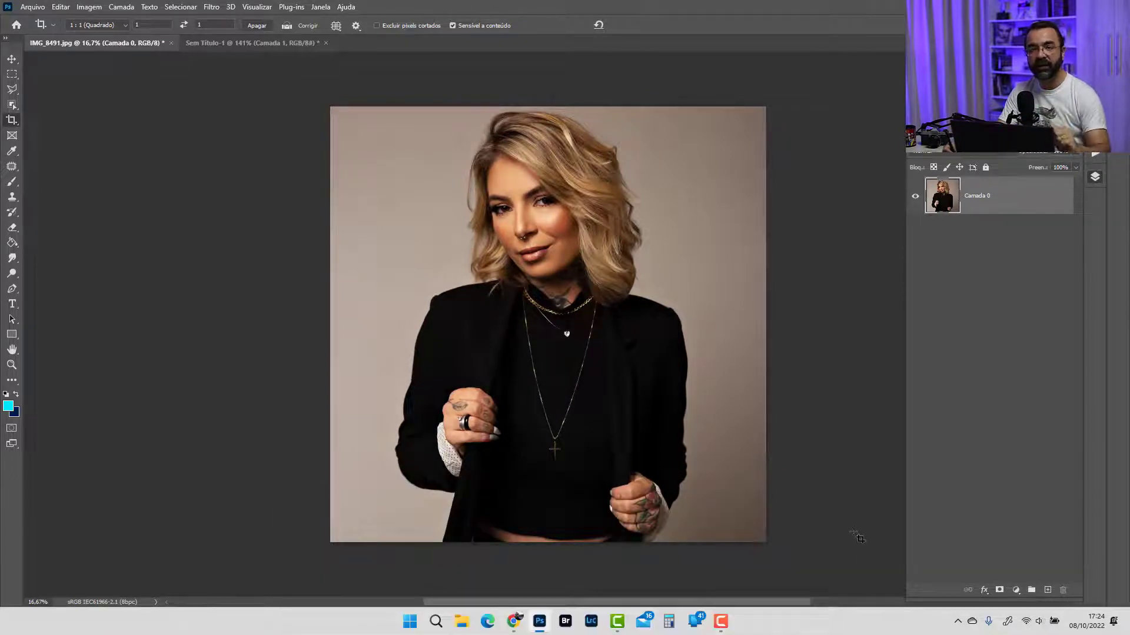
Revert IMG_8491.jpg to its last saved state and fit the whole photo on screen
{"action": "key", "text": "F12"}
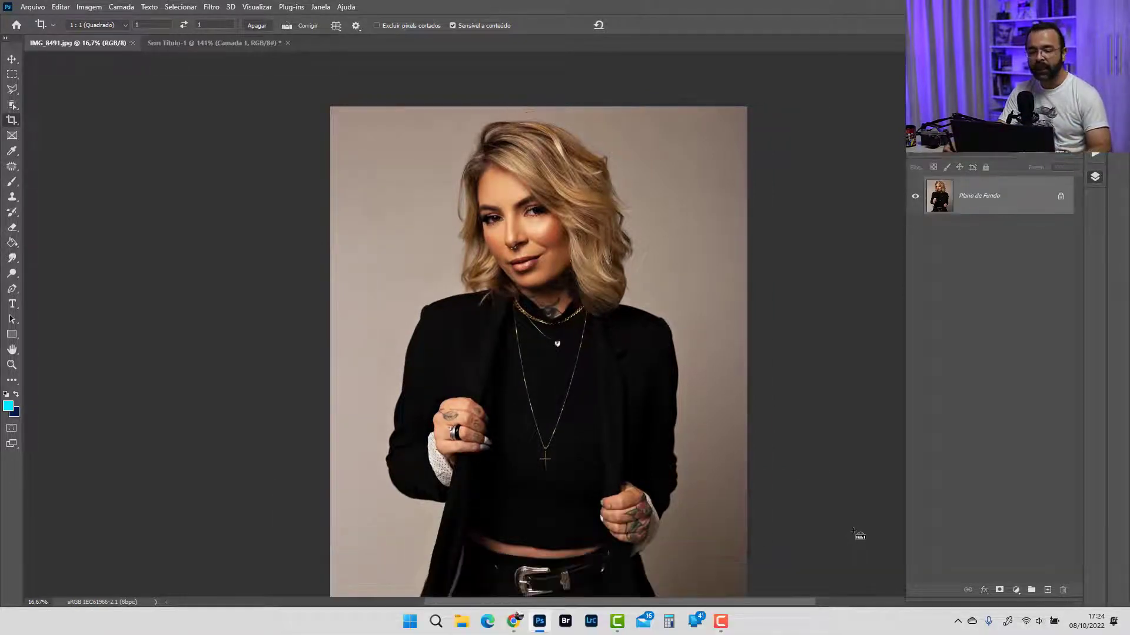
{"action": "key", "text": "z"}
{"action": "right_click", "coordinate": [609, 374]}
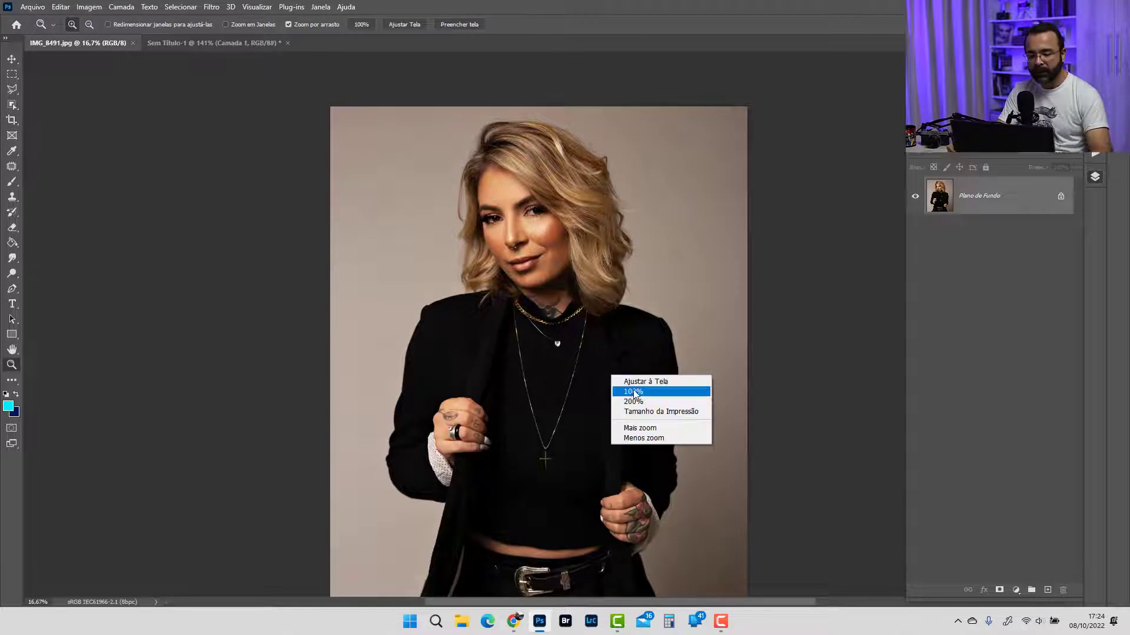
{"action": "left_click", "coordinate": [632, 380]}
Check the portrait format on the Instagram size chart and crop IMG_8491.jpg to the 4:5 (8:10) proportion
{"action": "left_click", "coordinate": [183, 44]}
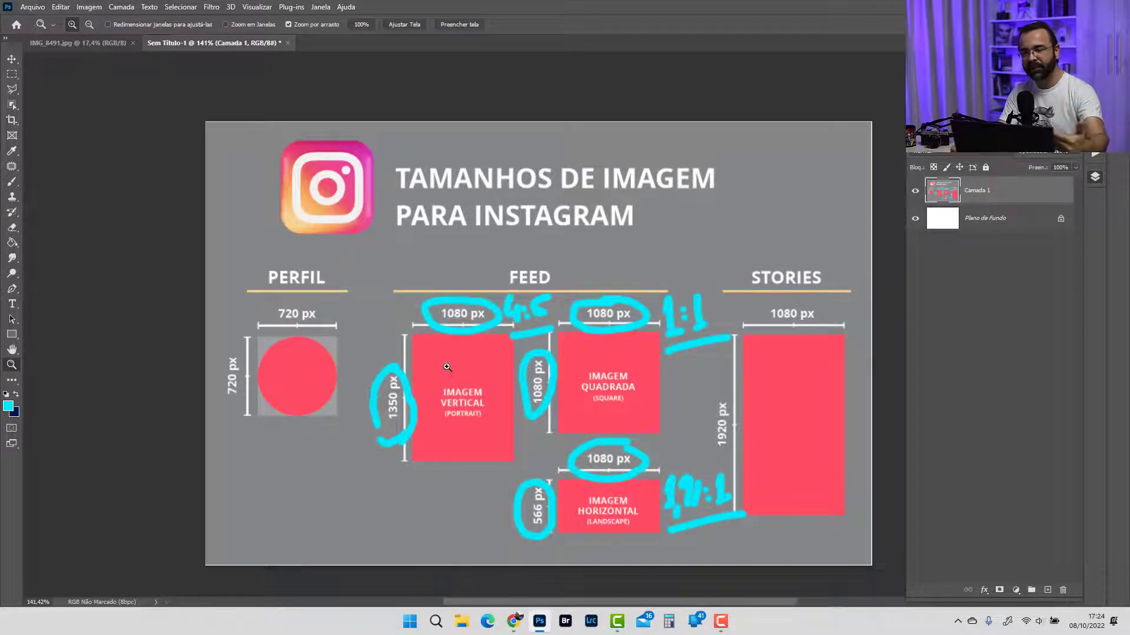
{"action": "left_click", "coordinate": [107, 43]}
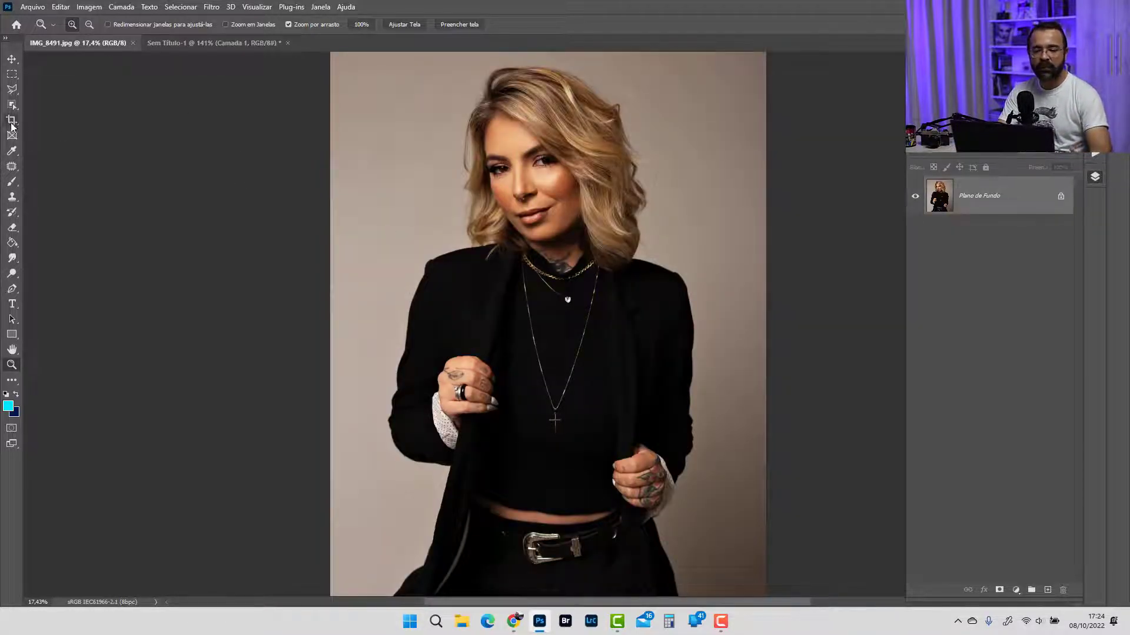
{"action": "left_click", "coordinate": [12, 121]}
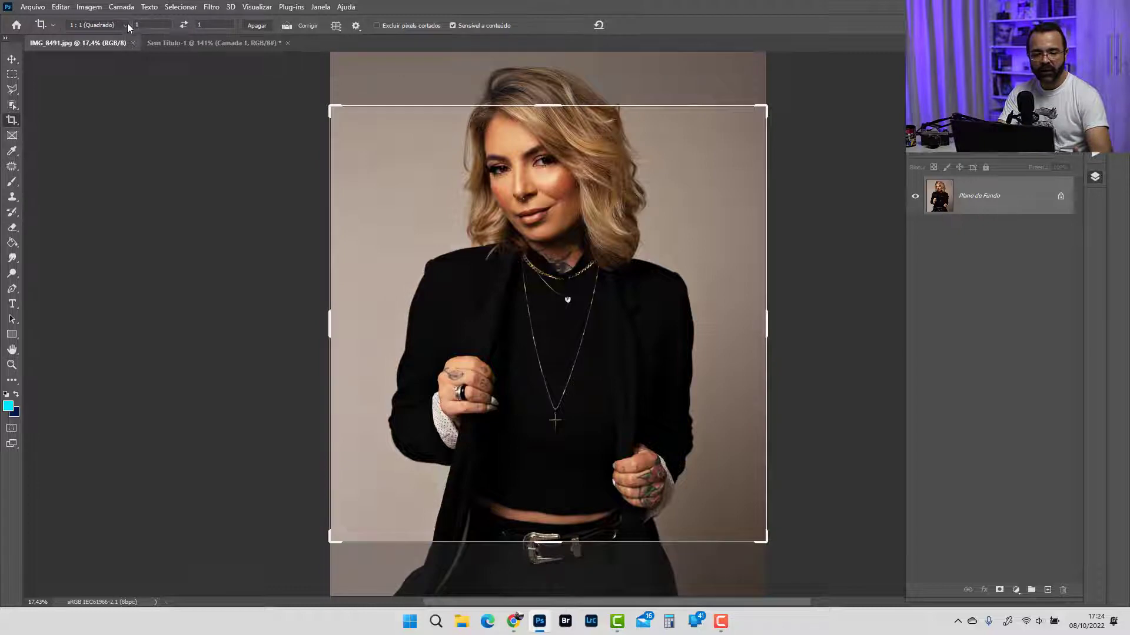
{"action": "left_click", "coordinate": [126, 26]}
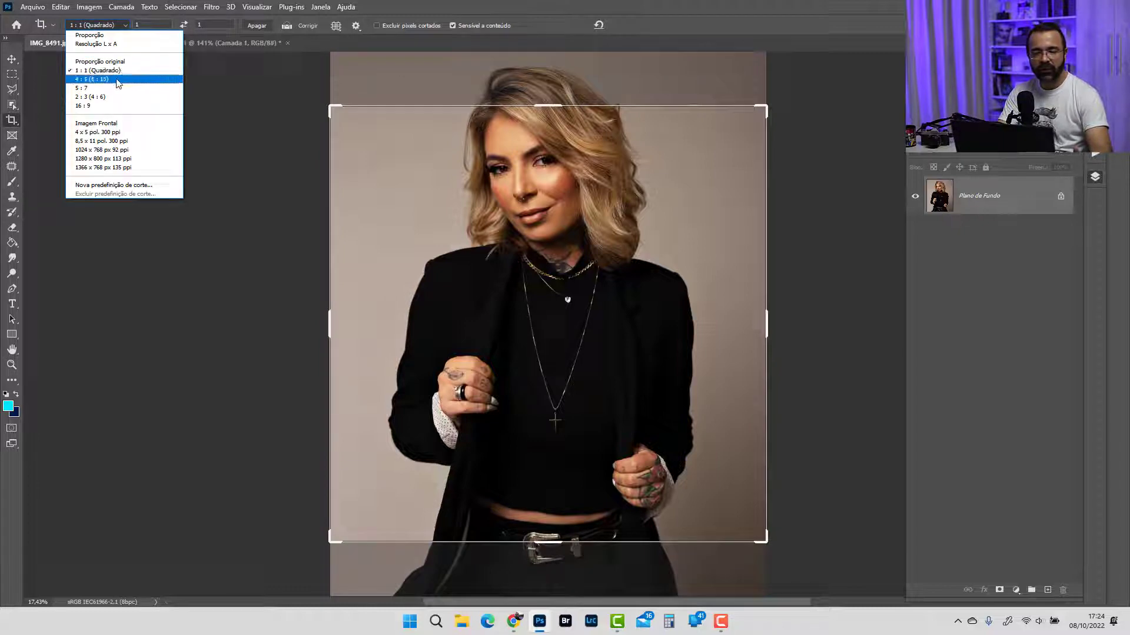
{"action": "left_click", "coordinate": [118, 80]}
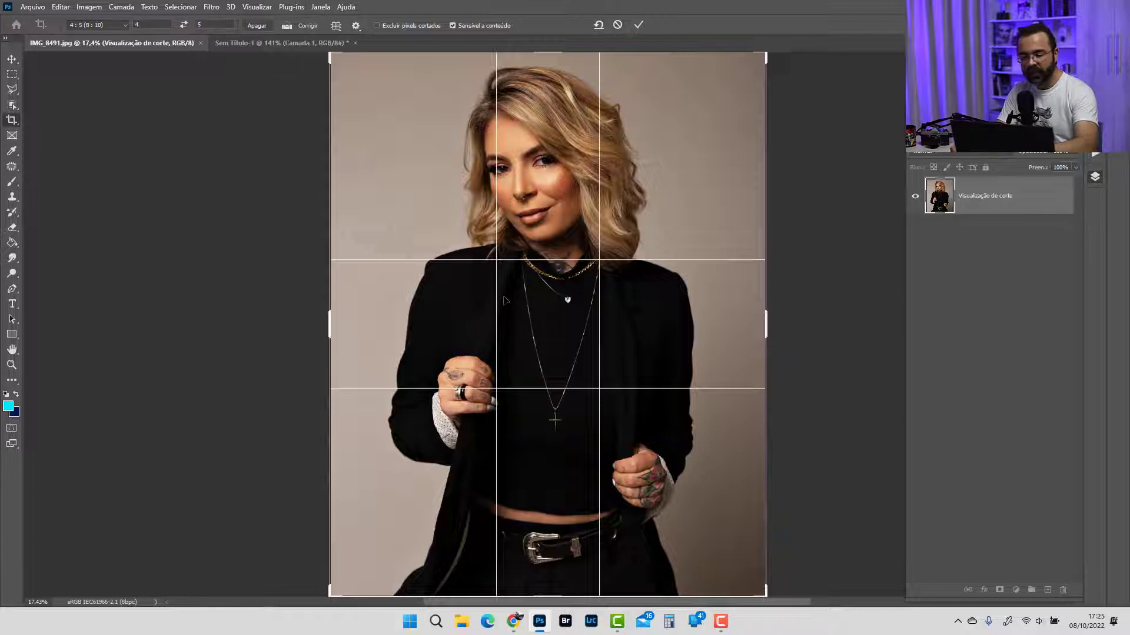
{"action": "key", "text": "Return"}
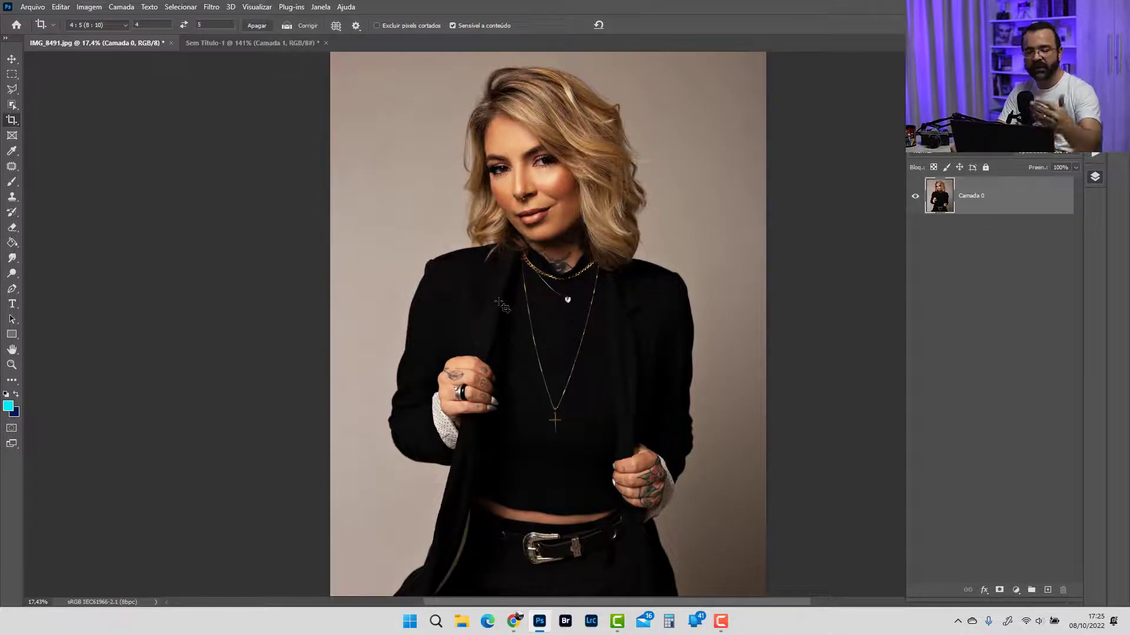
Set the export width of the 4:5 photo to 1080 px as JPG, and cancel the export
{"action": "key", "text": "ctrl"}
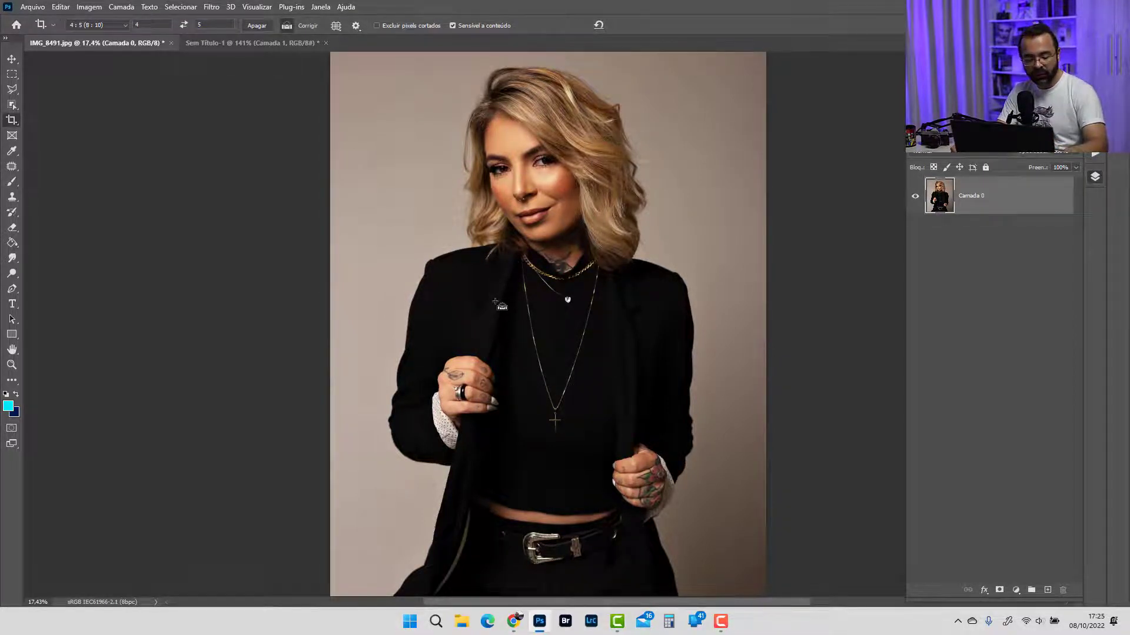
{"action": "key", "text": "ctrl+alt+shift+w"}
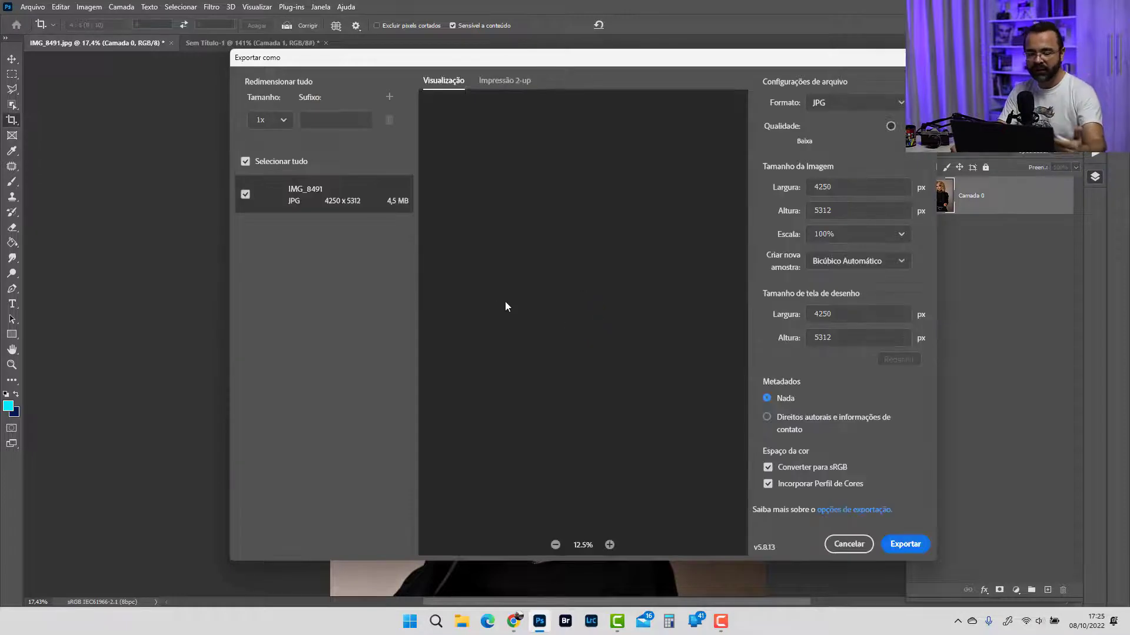
{"action": "left_click_drag", "start_coordinate": [838, 188], "coordinate": [804, 189]}
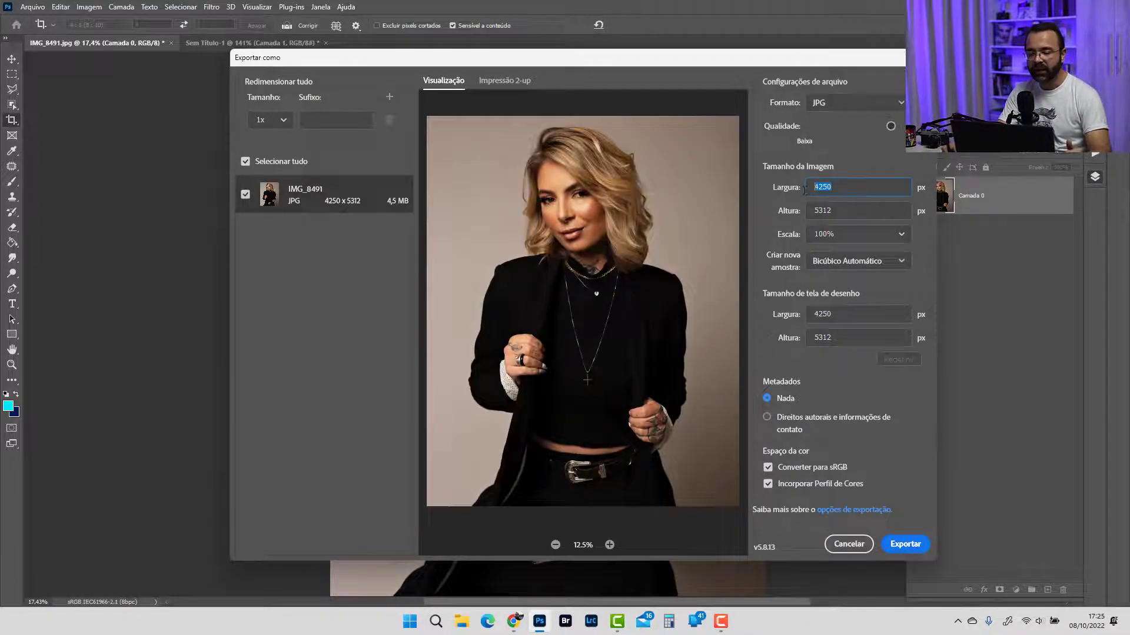
{"action": "type", "text": "1080"}
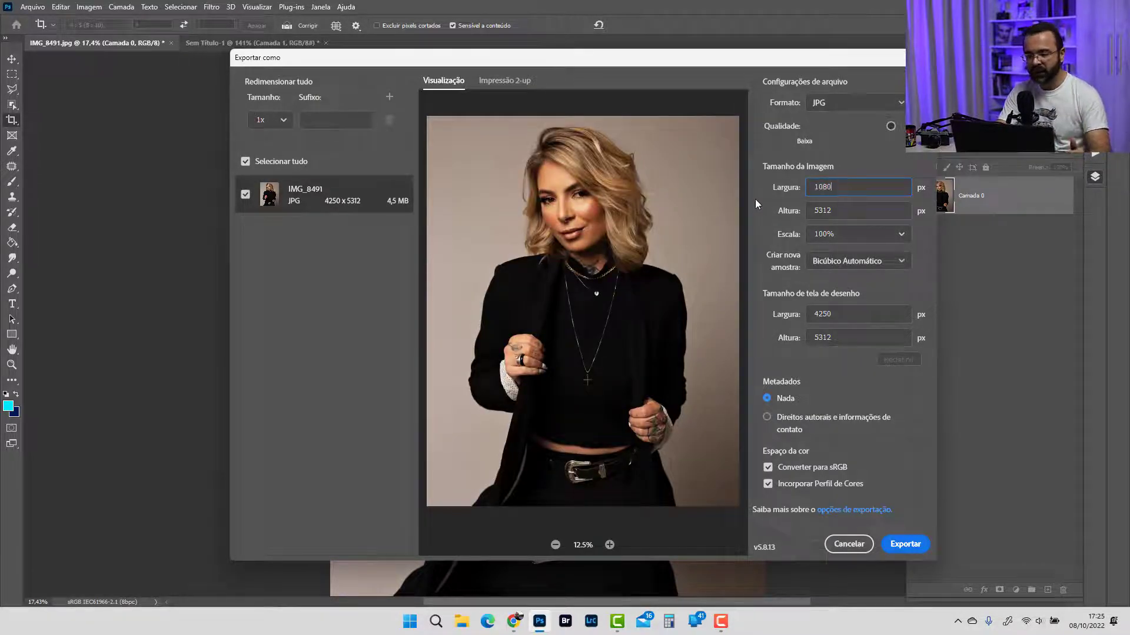
{"action": "key", "text": "Tab"}
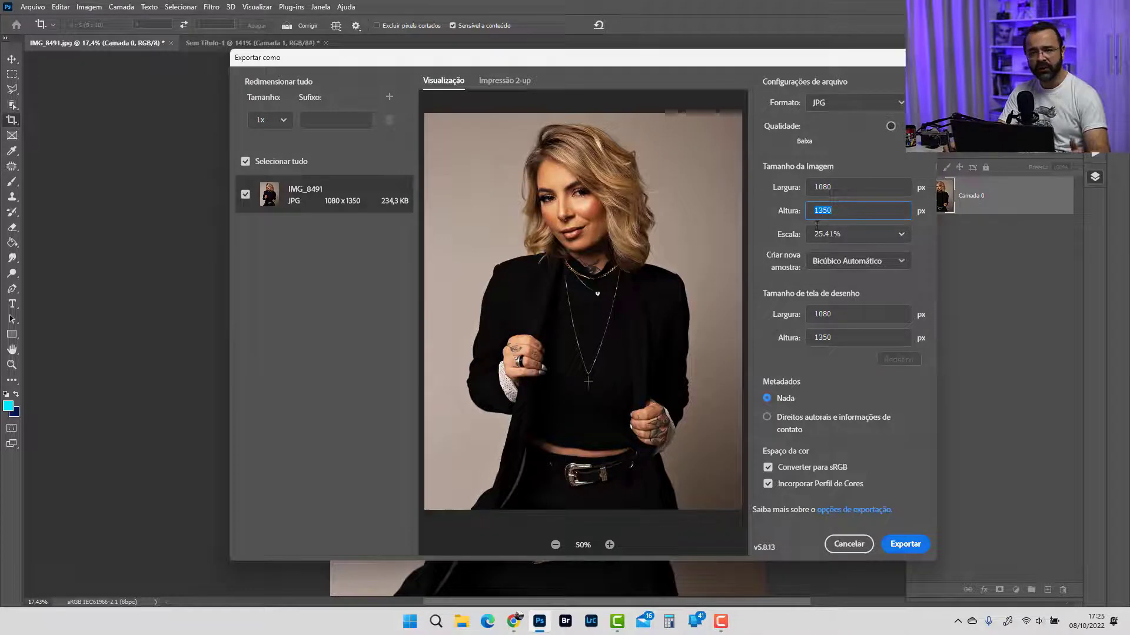
{"action": "left_click", "coordinate": [856, 546]}
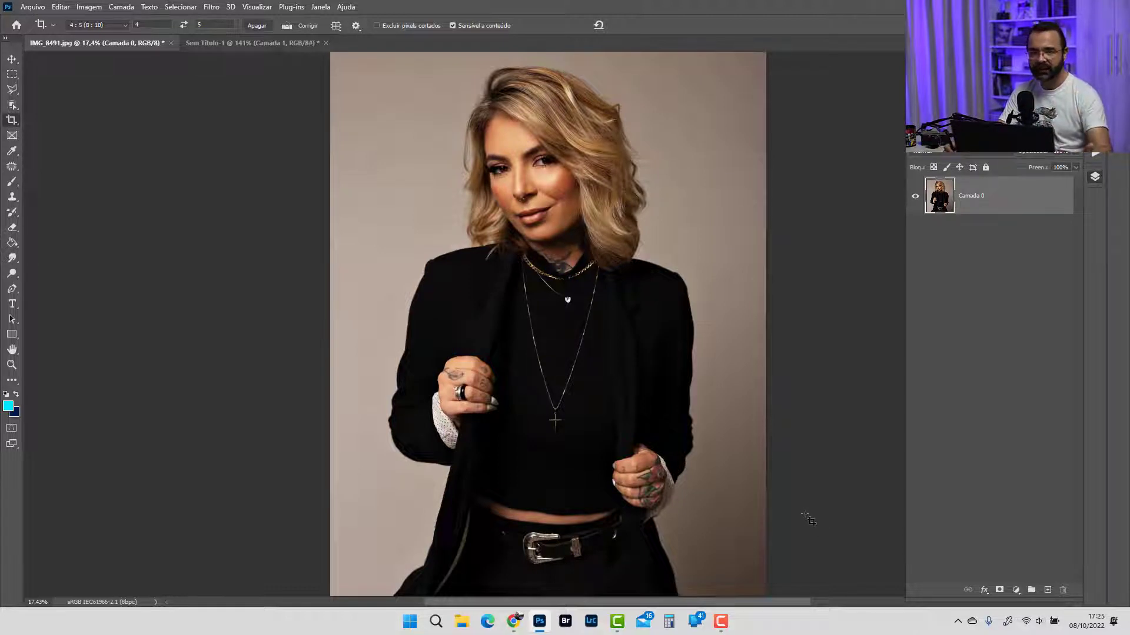
Check the feed formats on the Instagram size chart and open the landscape photo IMG_8541 from the Para revelar folder
{"action": "left_click", "coordinate": [280, 45]}
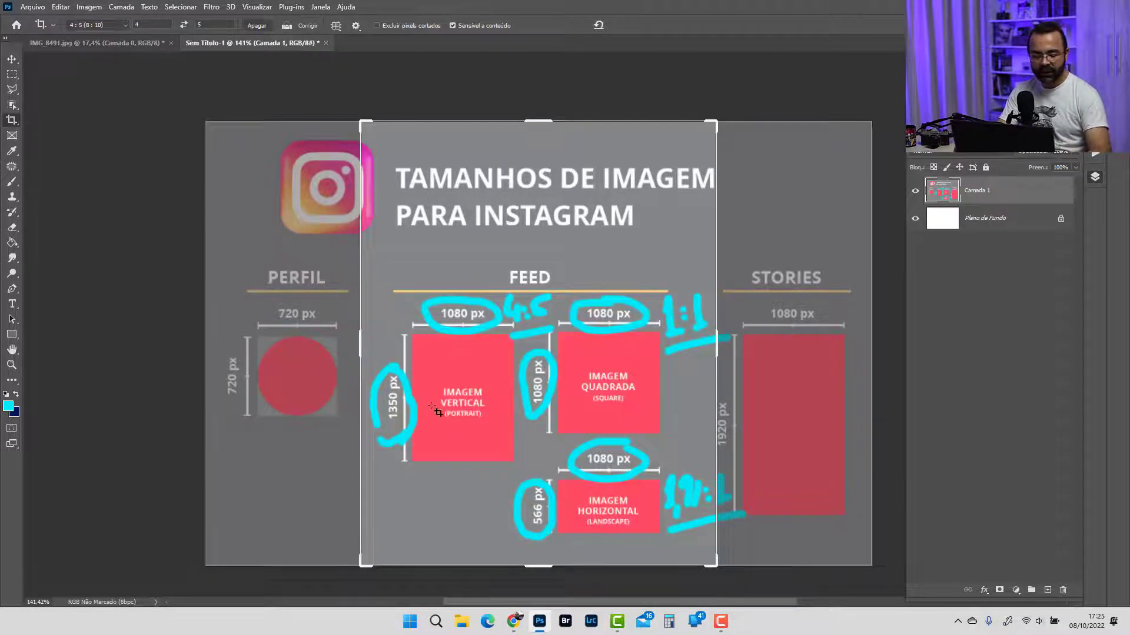
{"action": "key", "text": "m"}
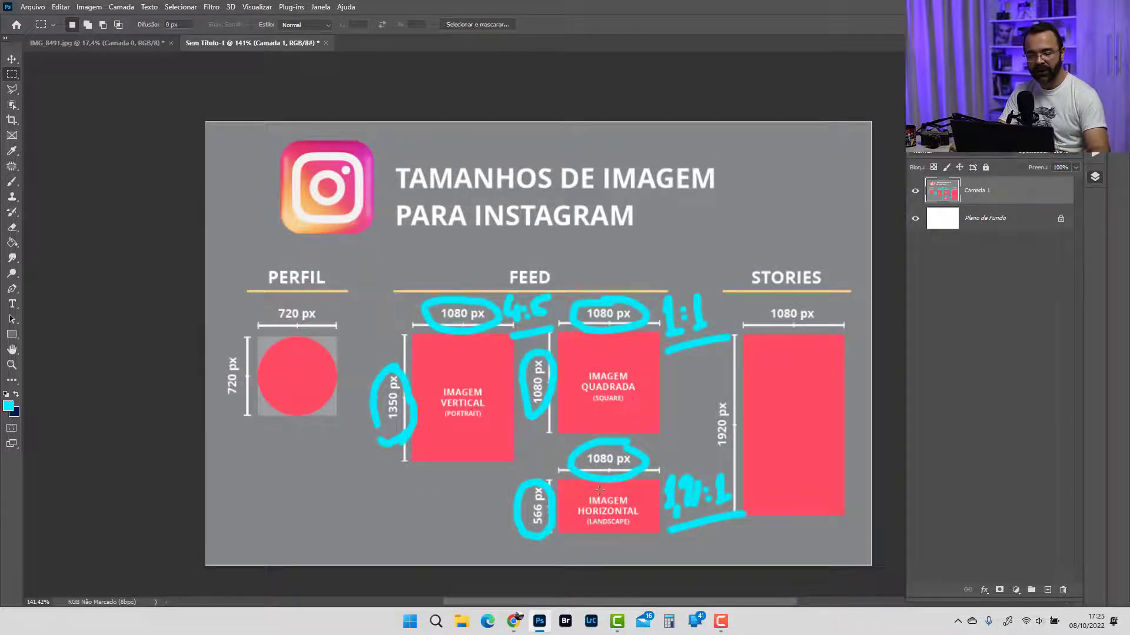
{"action": "left_click", "coordinate": [36, 7]}
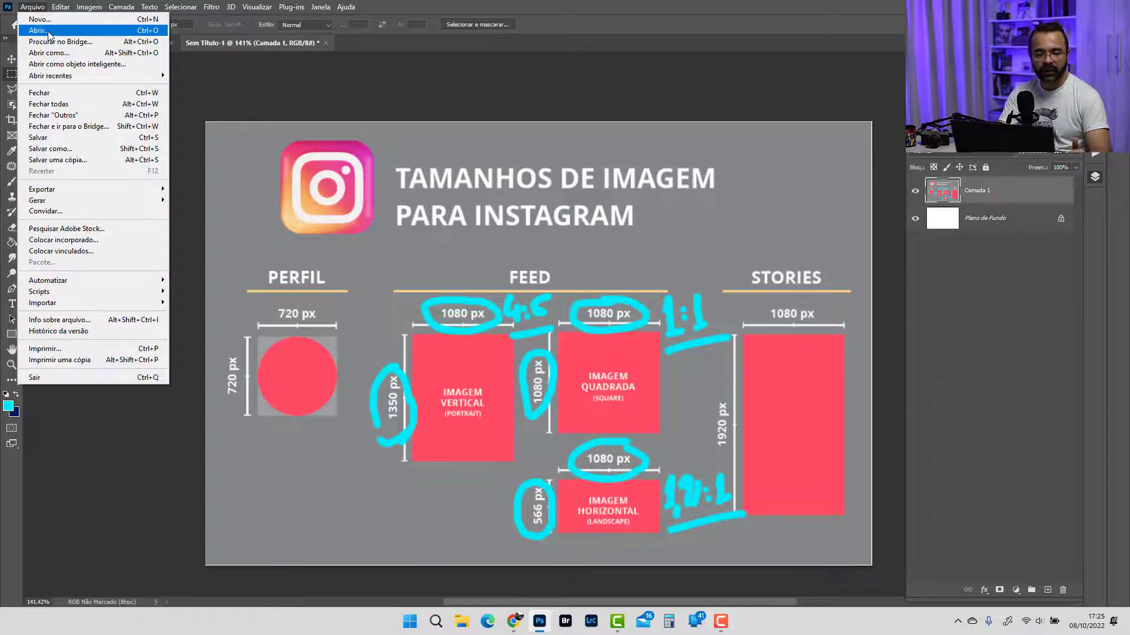
{"action": "left_click", "coordinate": [51, 30]}
{"action": "key", "text": "ctrl+o"}
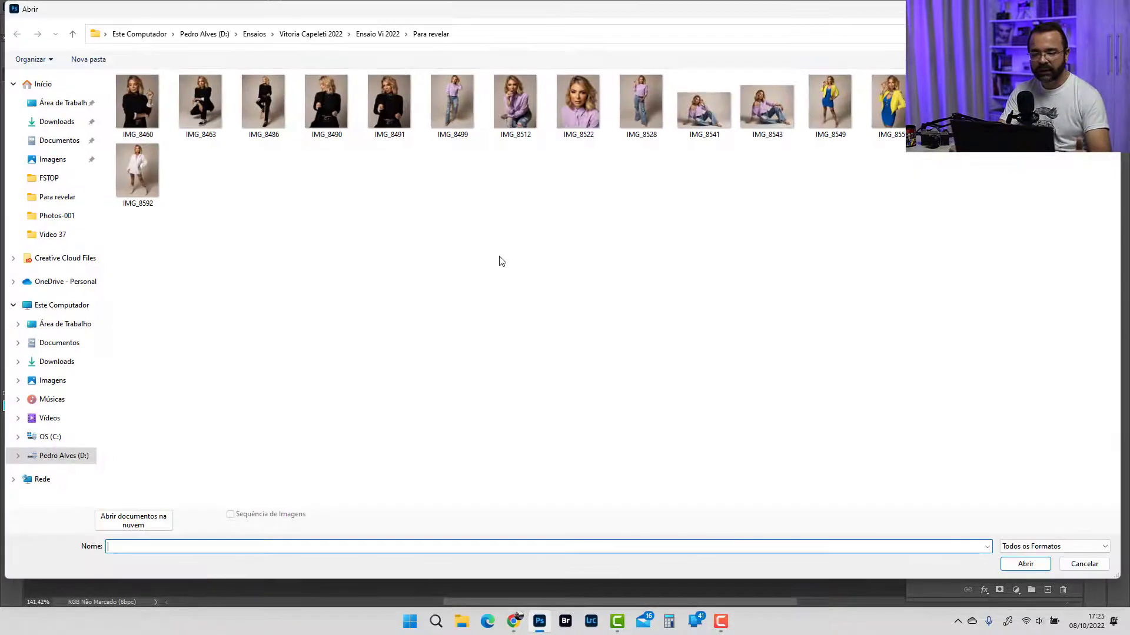
{"action": "left_click", "coordinate": [700, 107]}
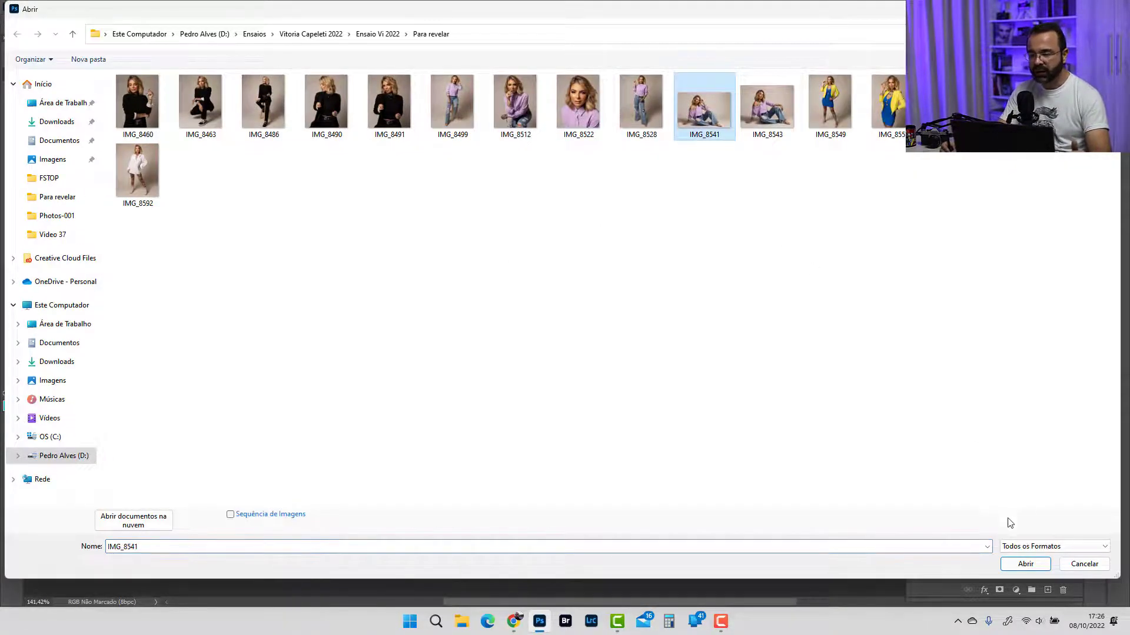
{"action": "left_click", "coordinate": [1031, 565]}
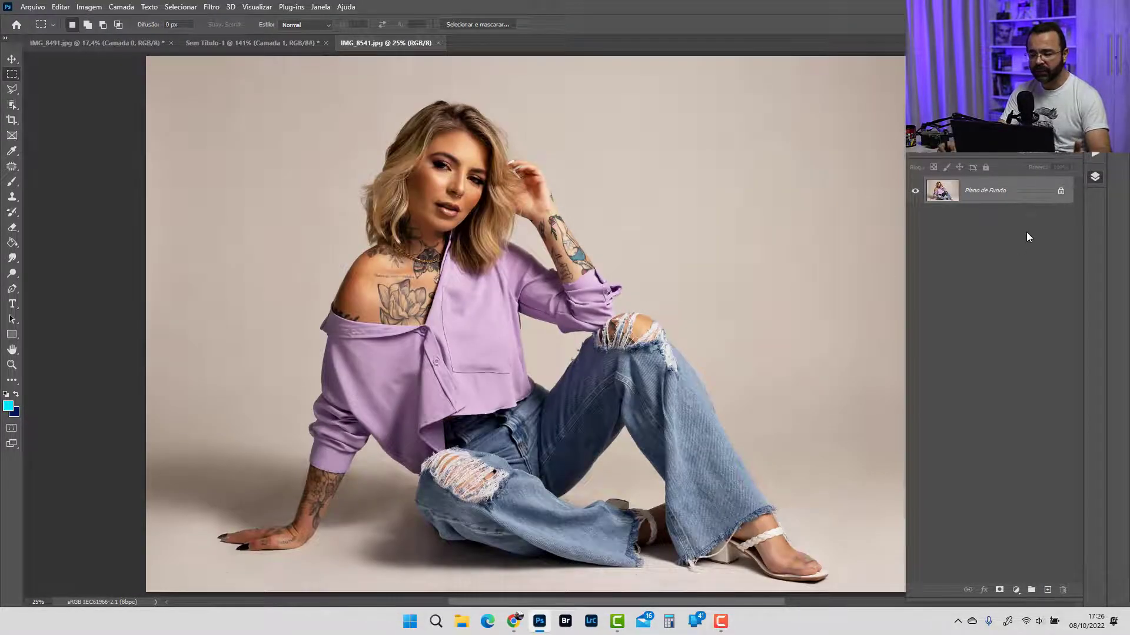
Collapse the layers list, check the horizontal format on the size chart, and return to IMG_8541.jpg
{"action": "left_click", "coordinate": [1094, 176]}
{"action": "left_click", "coordinate": [299, 38]}
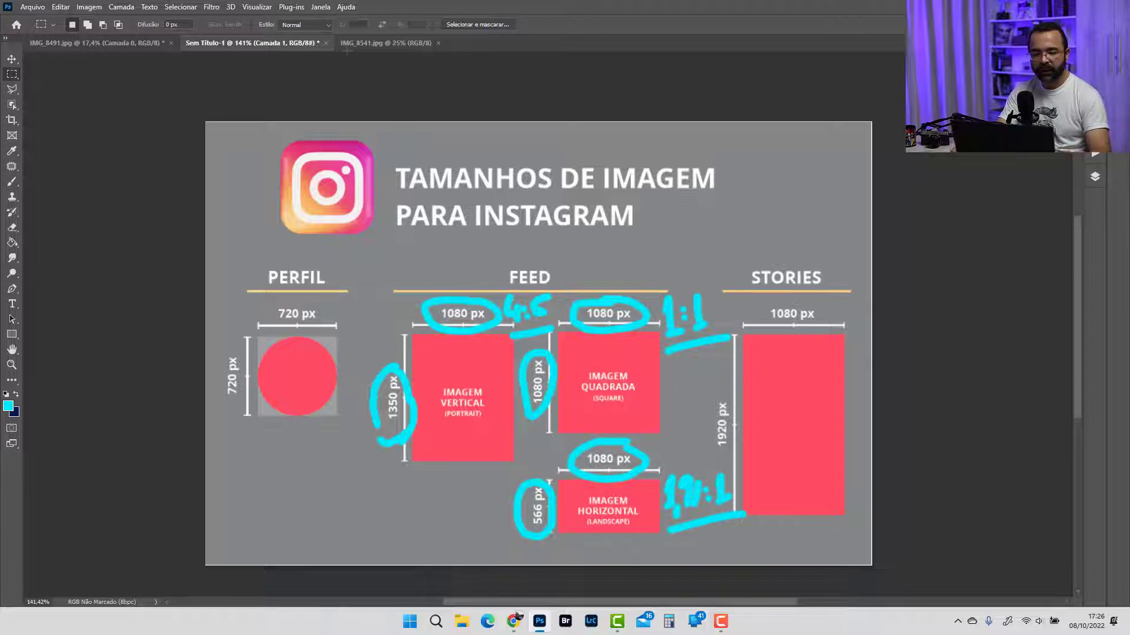
{"action": "left_click", "coordinate": [375, 43]}
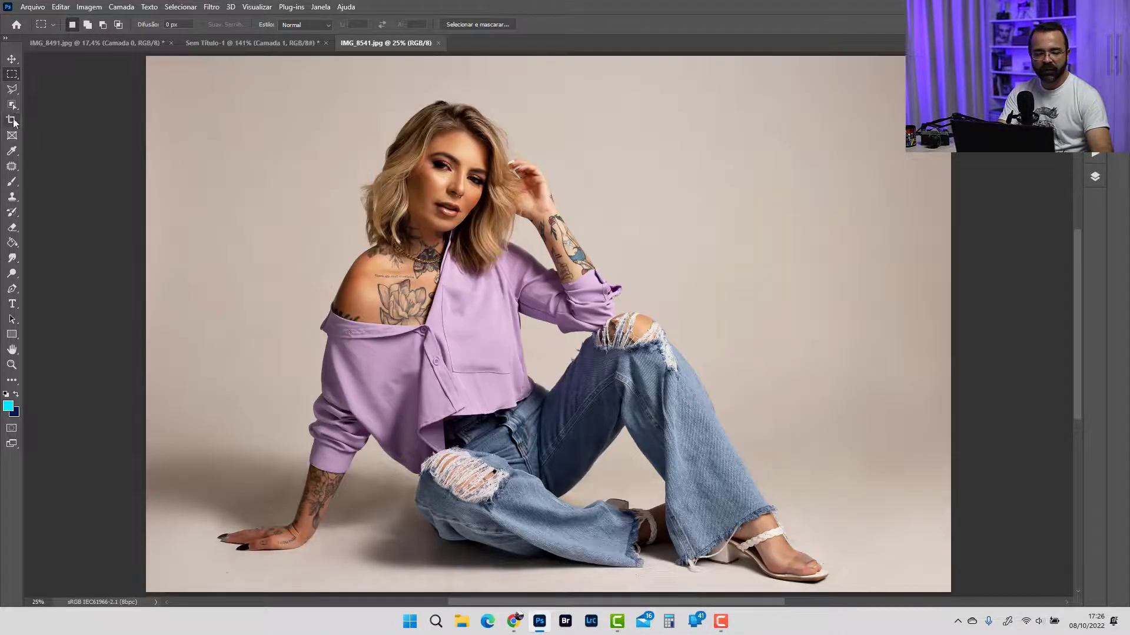
Set the crop proportion of IMG_8541.jpg to 1.91 : 1 with the Crop tool
{"action": "left_click", "coordinate": [12, 120]}
{"action": "left_click", "coordinate": [122, 25]}
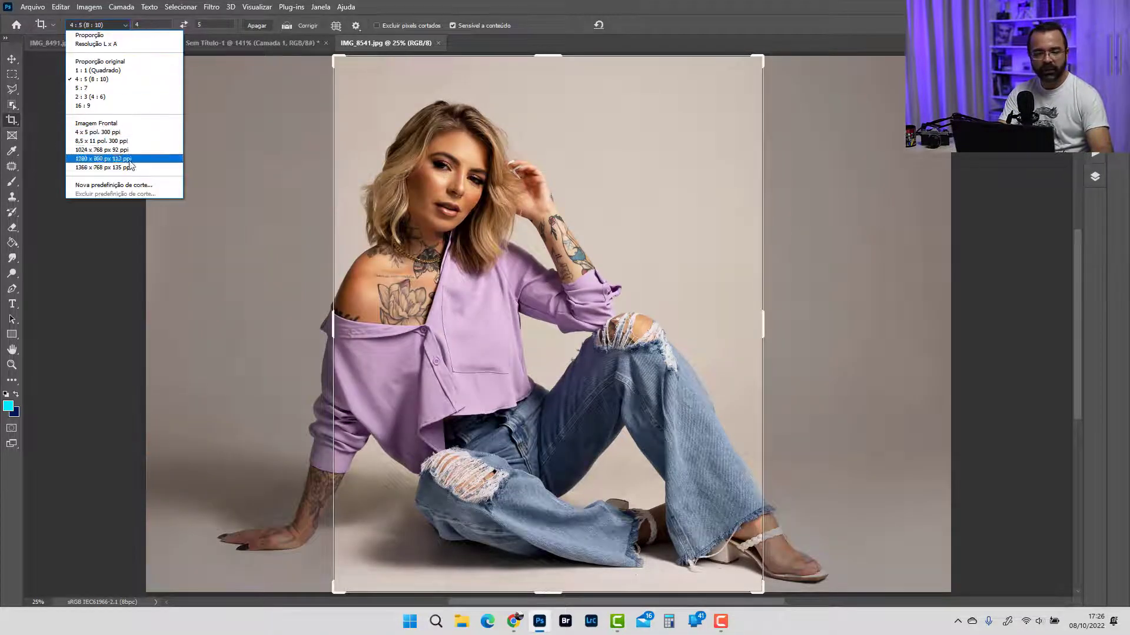
{"action": "left_click", "coordinate": [152, 26]}
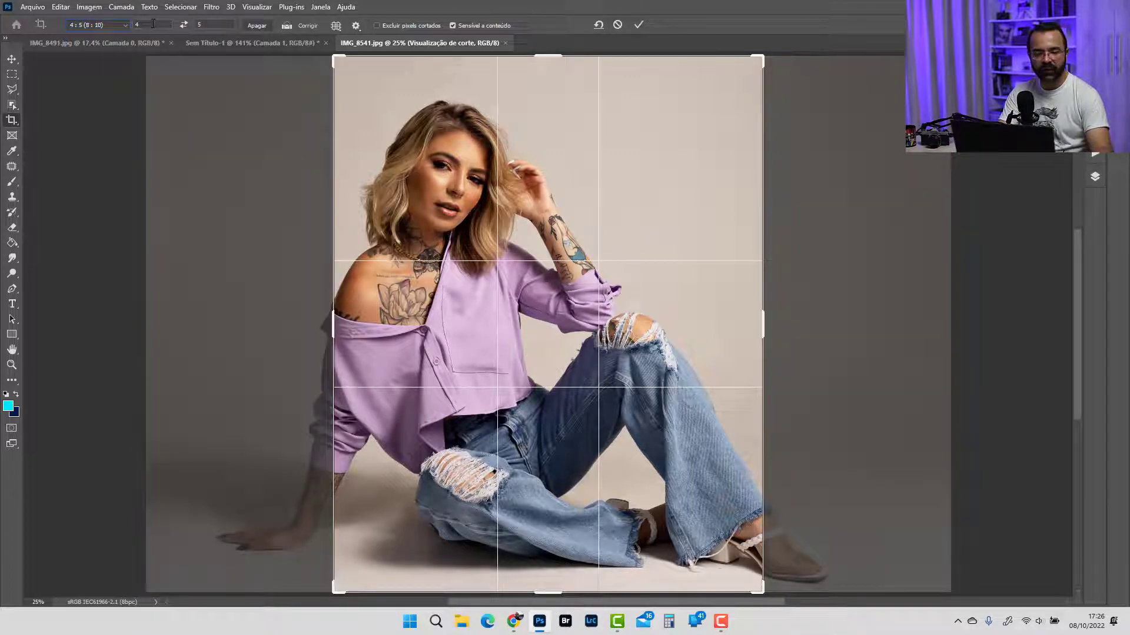
{"action": "left_click_drag", "start_coordinate": [153, 24], "coordinate": [111, 26]}
{"action": "type", "text": "1"}
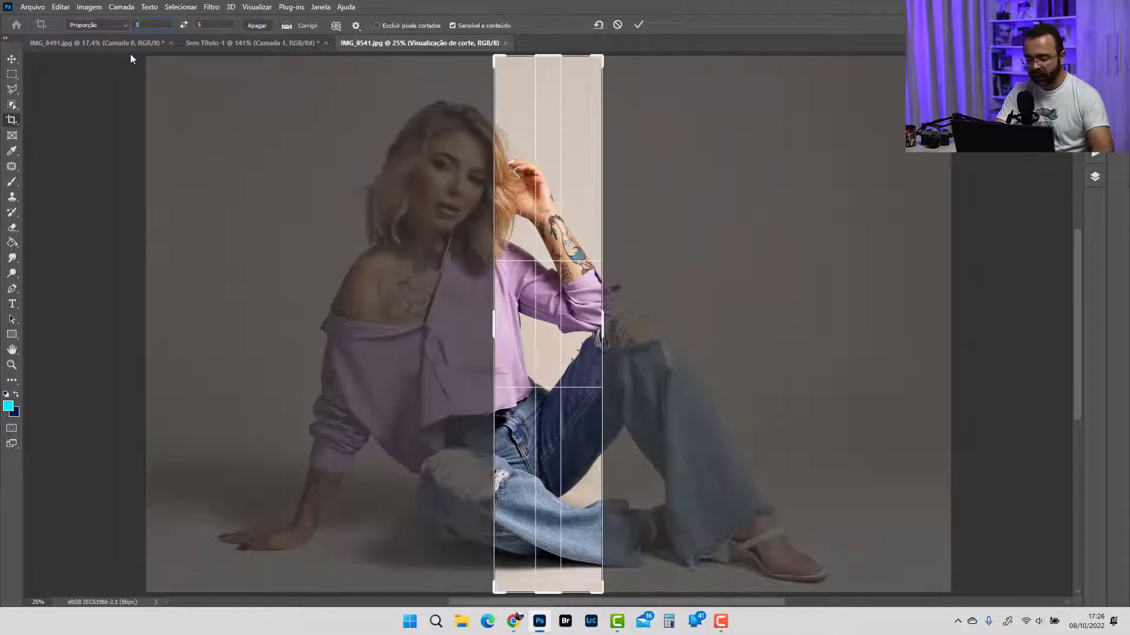
{"action": "type", "text": ",91"}
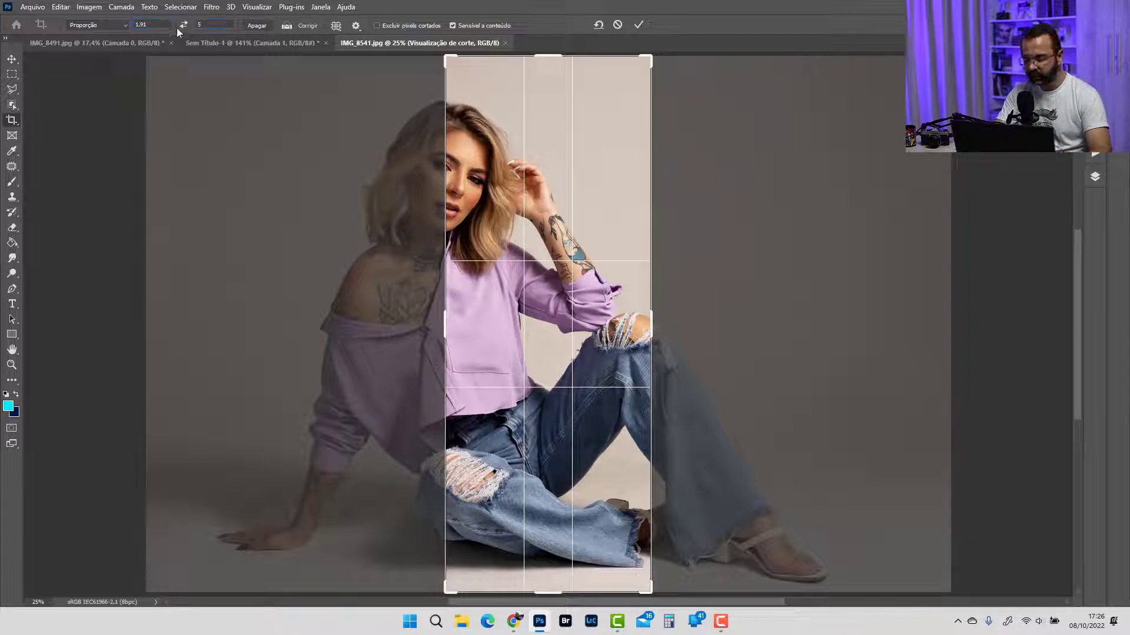
{"action": "type", "text": "1"}
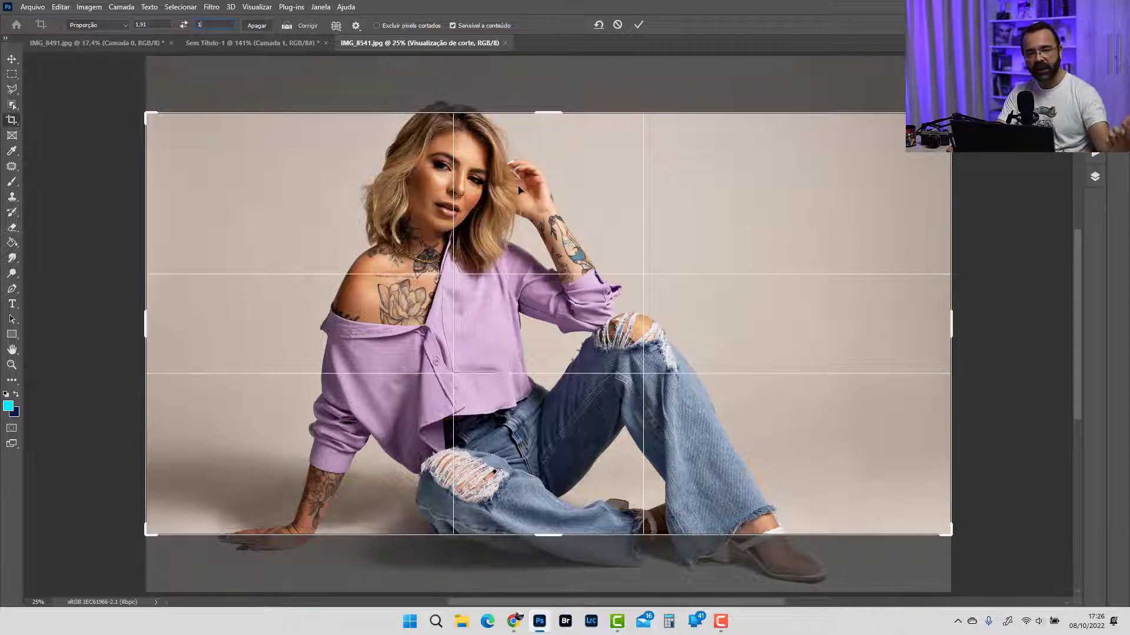
Expand the crop frame beyond the photo's sides until the woman fits from head to feet, and apply the crop
{"action": "left_click_drag", "start_coordinate": [552, 113], "coordinate": [551, 106]}
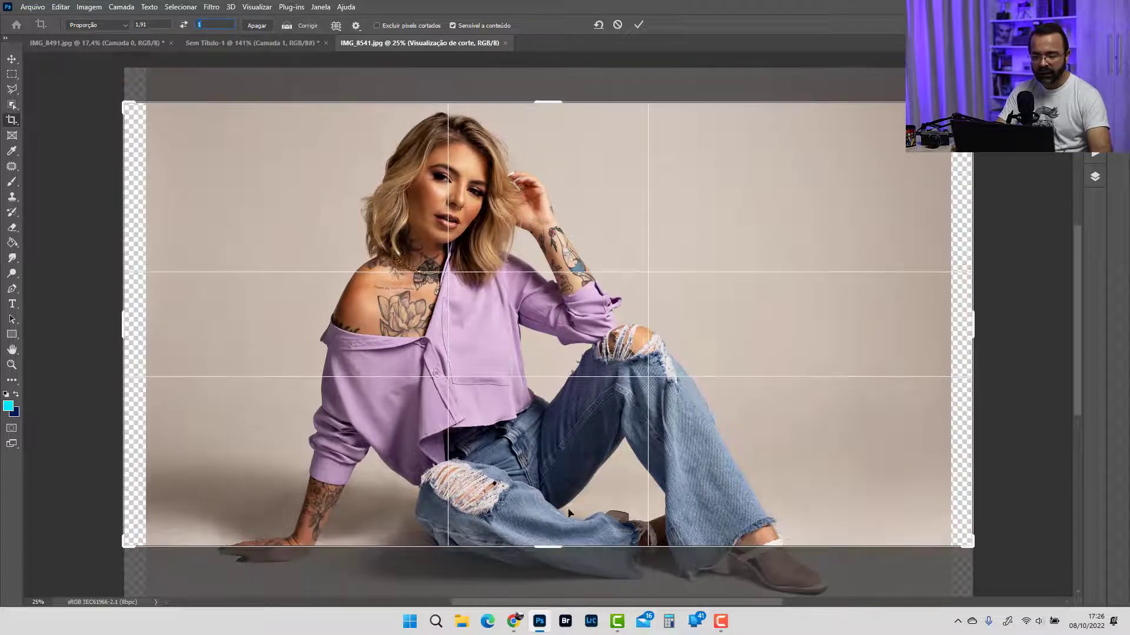
{"action": "left_click_drag", "start_coordinate": [551, 546], "coordinate": [566, 572]}
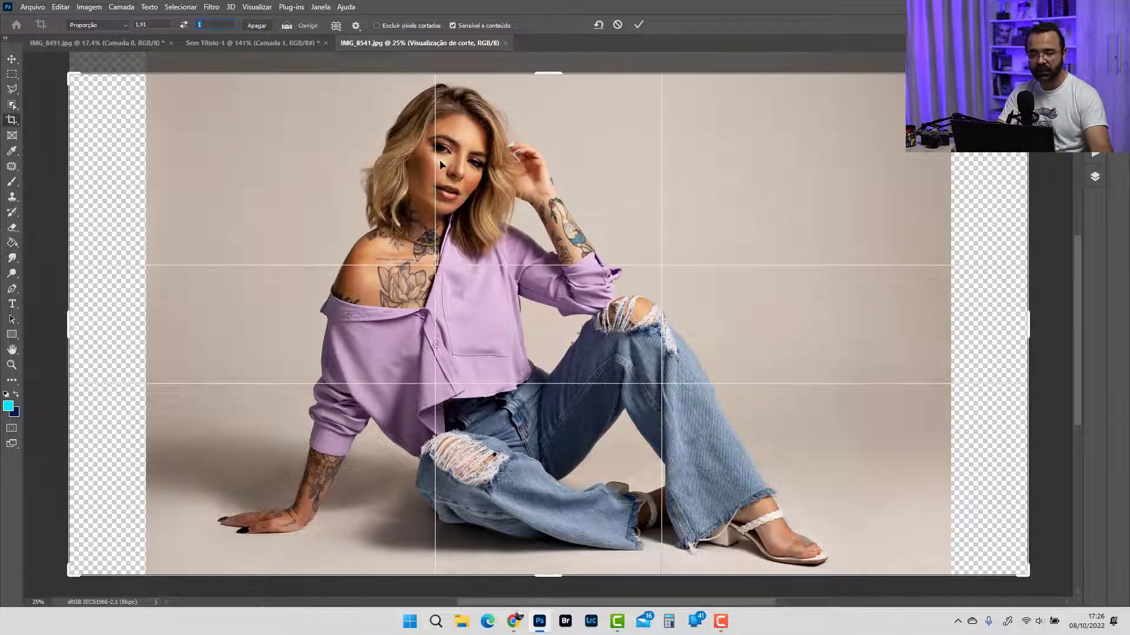
{"action": "left_click_drag", "start_coordinate": [547, 254], "coordinate": [541, 252]}
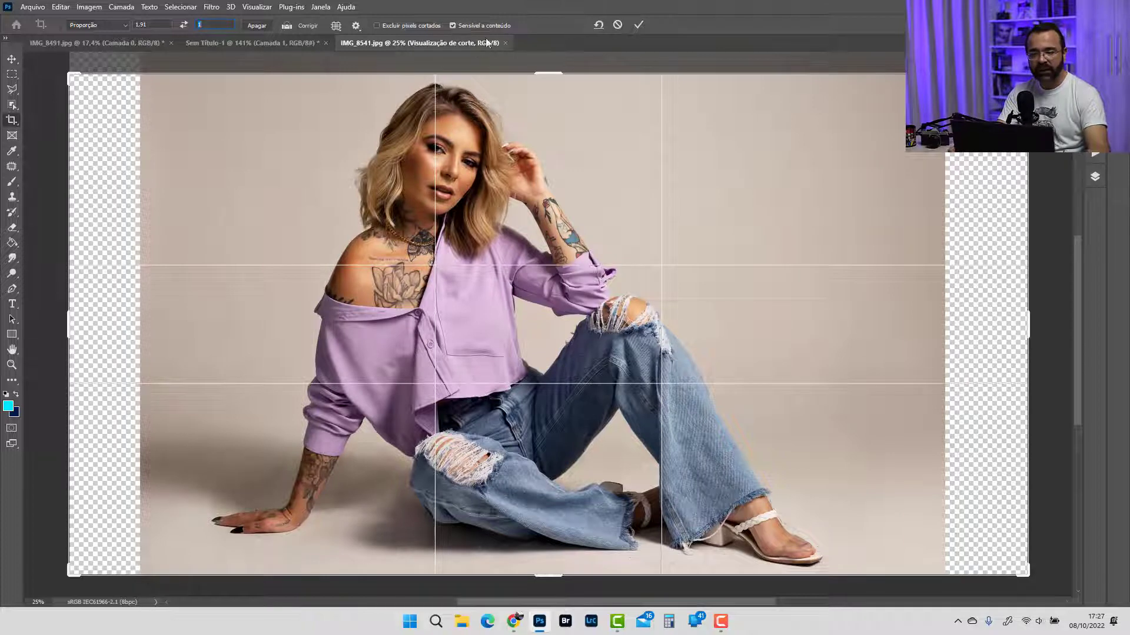
{"action": "key", "text": "Return"}
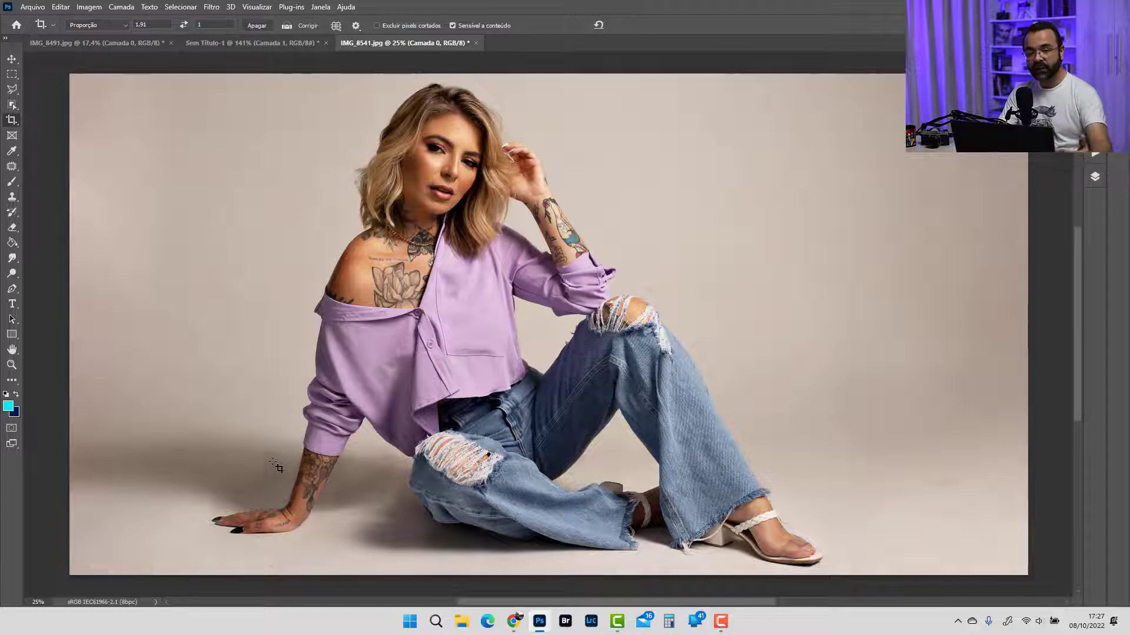
Run the 7px Frequencias action on the cropped photo and choose the Mixer Brush for the Baixa (Tons) layer
{"action": "left_click", "coordinate": [1095, 153]}
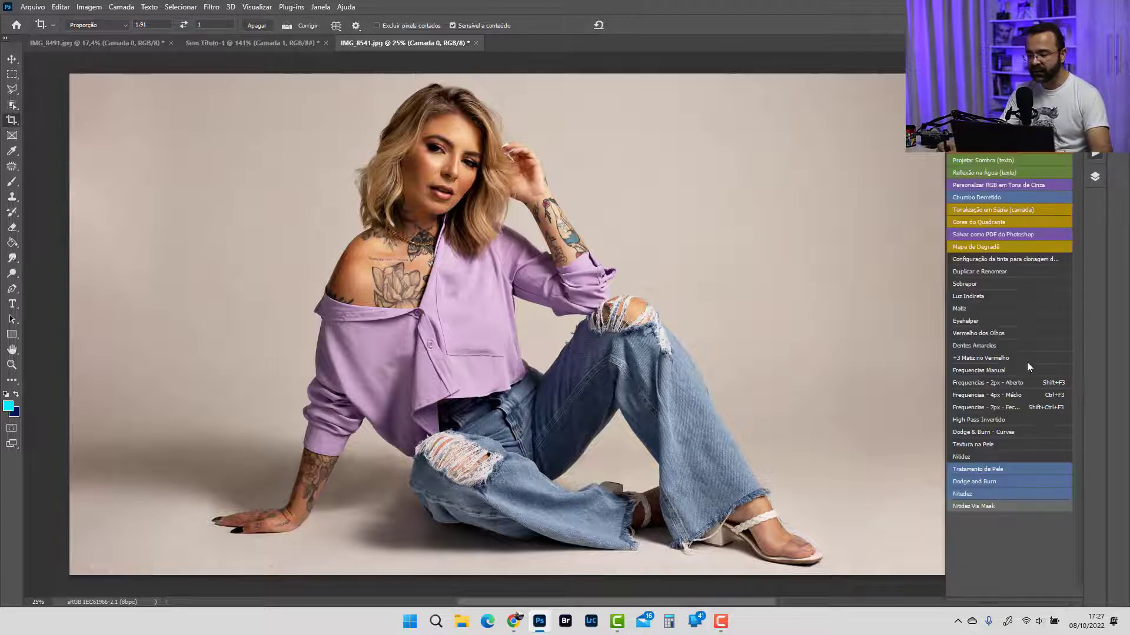
{"action": "left_click", "coordinate": [1029, 408]}
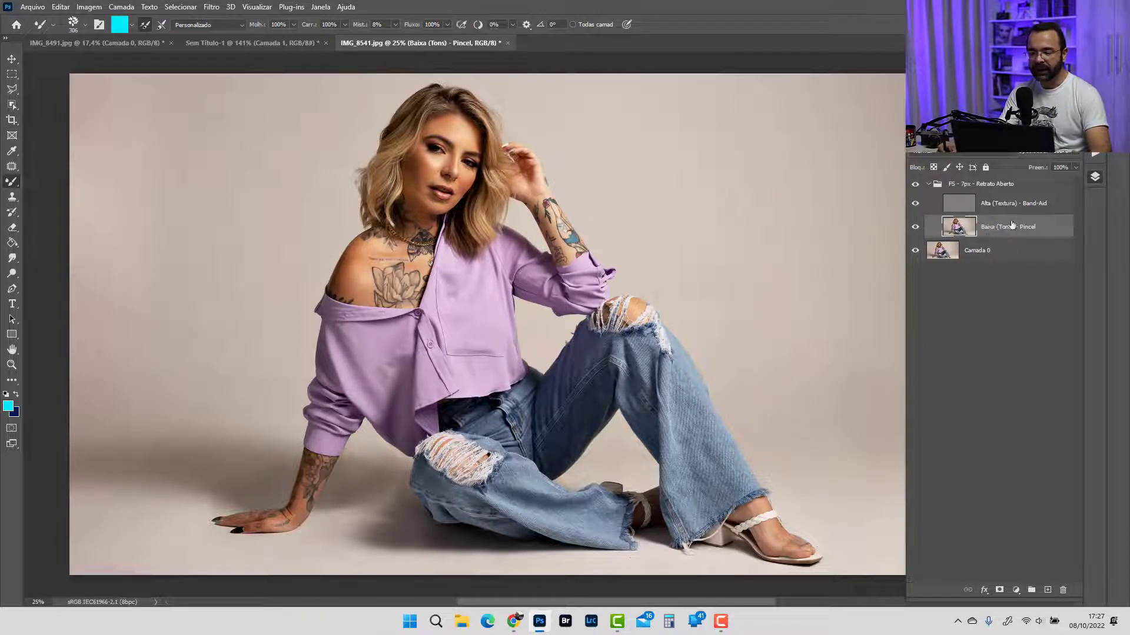
{"action": "right_click", "coordinate": [16, 182]}
{"action": "left_click", "coordinate": [53, 215]}
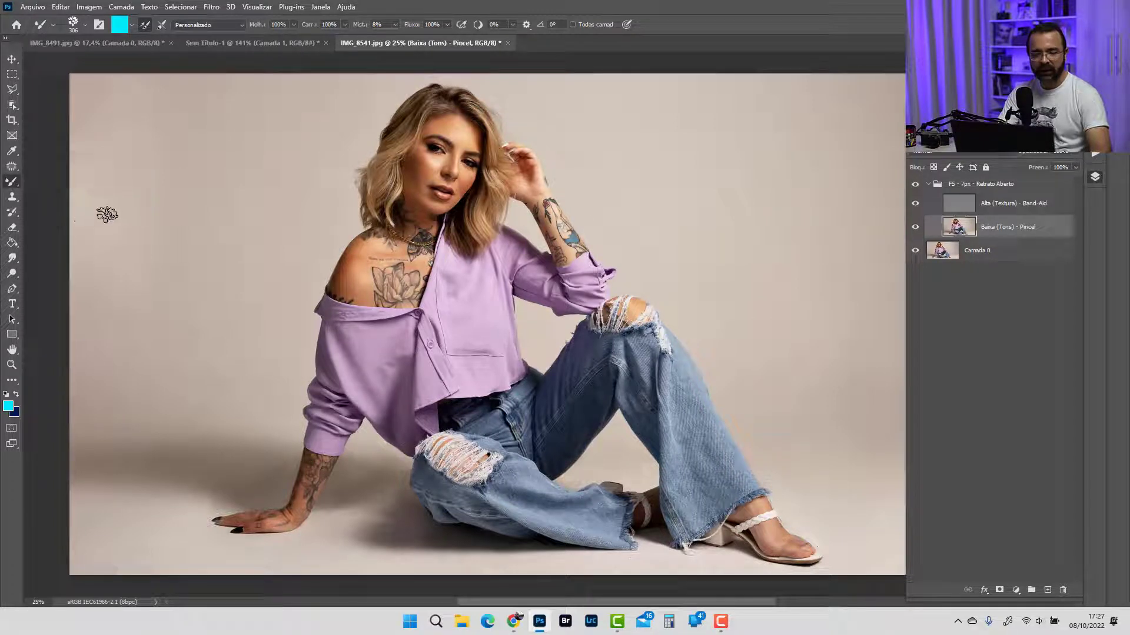
Give the Mixer Brush the Redondo macio tip, with cleaning after each stroke on and loading after each stroke off
{"action": "left_click", "coordinate": [84, 25]}
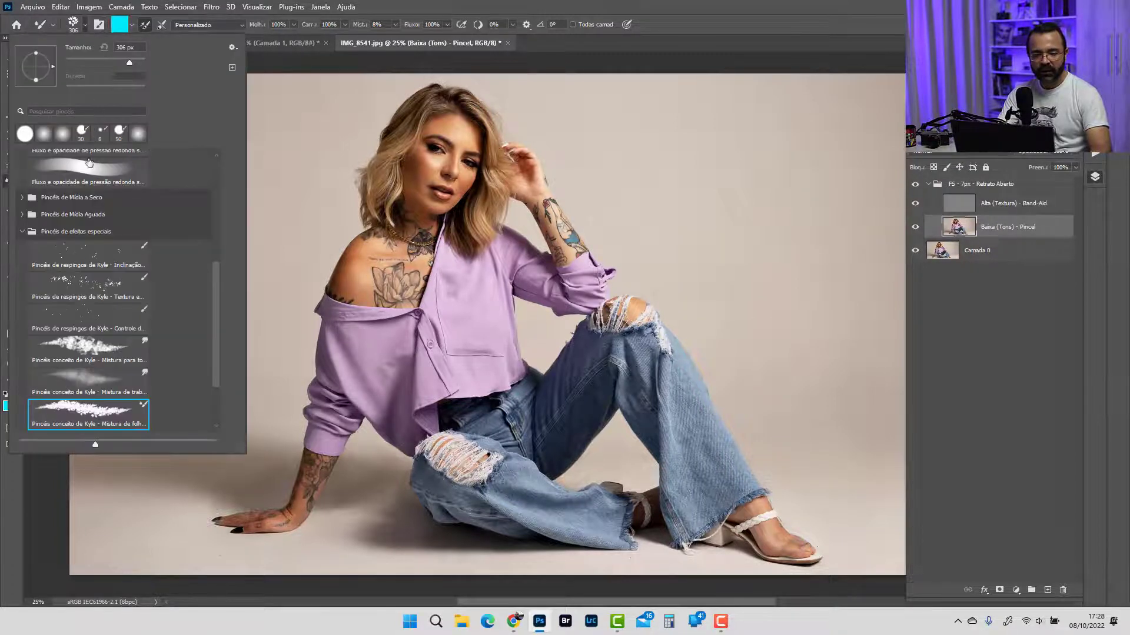
{"action": "scroll", "coordinate": [221, 263], "scroll_direction": "up", "scroll_amount": 6}
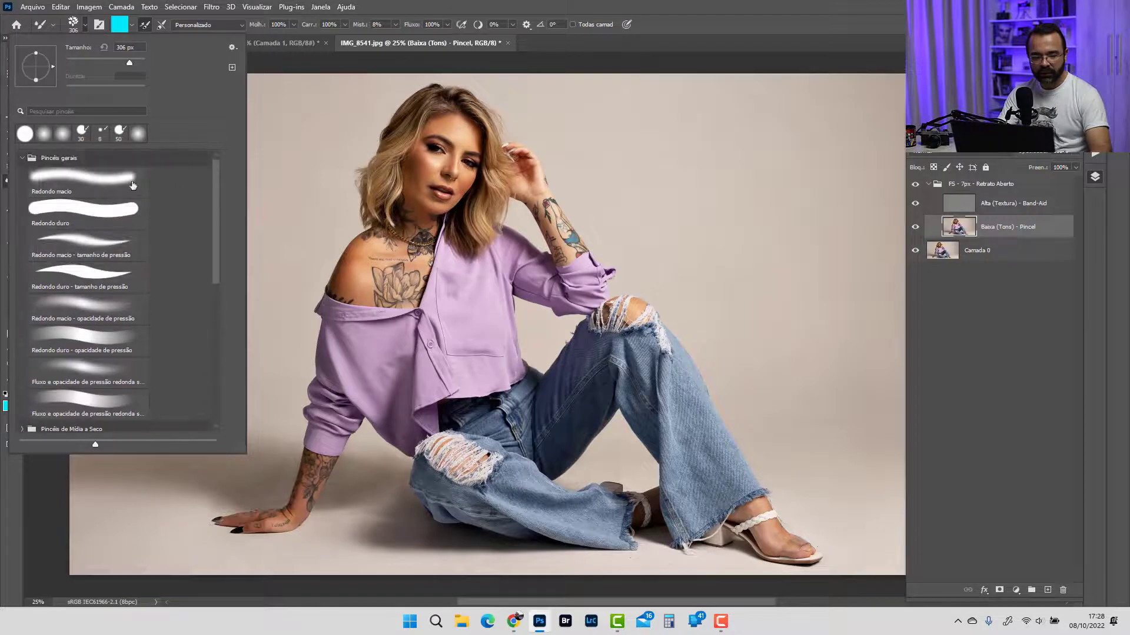
{"action": "left_click", "coordinate": [97, 184]}
{"action": "left_click", "coordinate": [423, 4]}
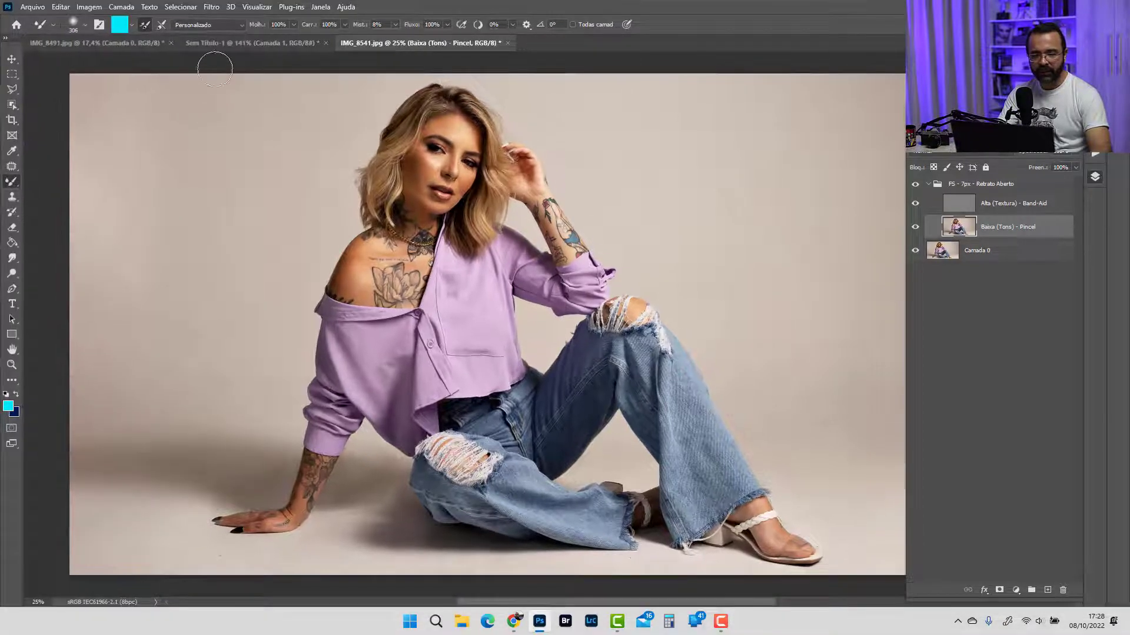
{"action": "left_click", "coordinate": [161, 25]}
{"action": "left_click", "coordinate": [157, 25]}
{"action": "left_click", "coordinate": [145, 25]}
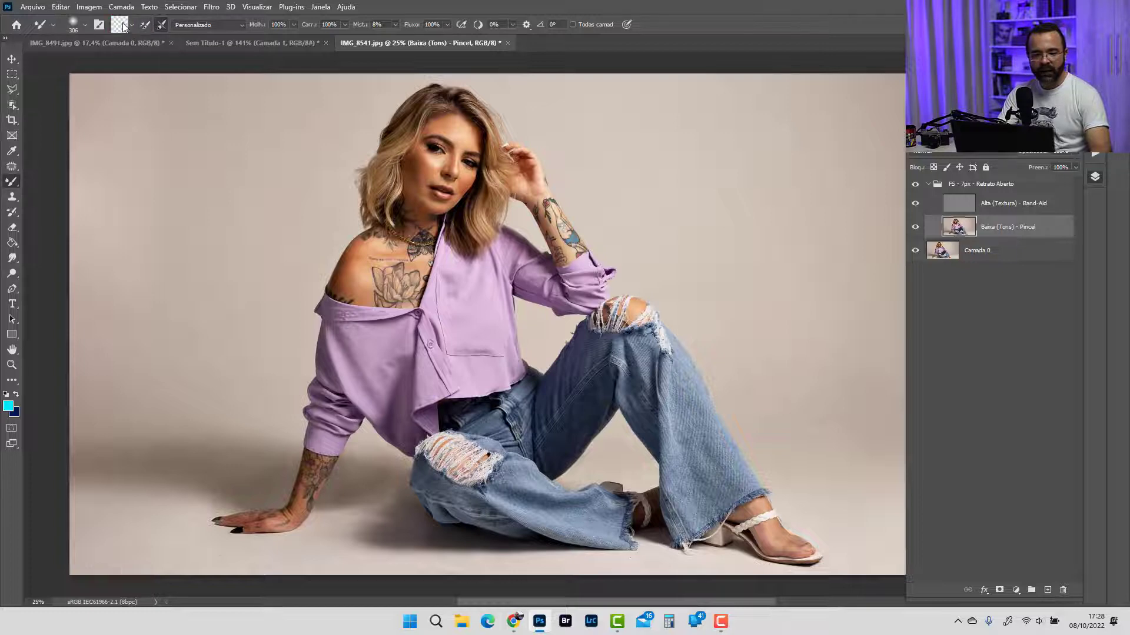
Enlarge the Mixer Brush to 800 px and set its wet, load, mix and flow values to 25%
{"action": "key", "text": "bracketright"}
{"action": "key", "text": "bracketright"}
{"action": "key", "text": "bracketright"}
{"action": "key", "text": "bracketright"}
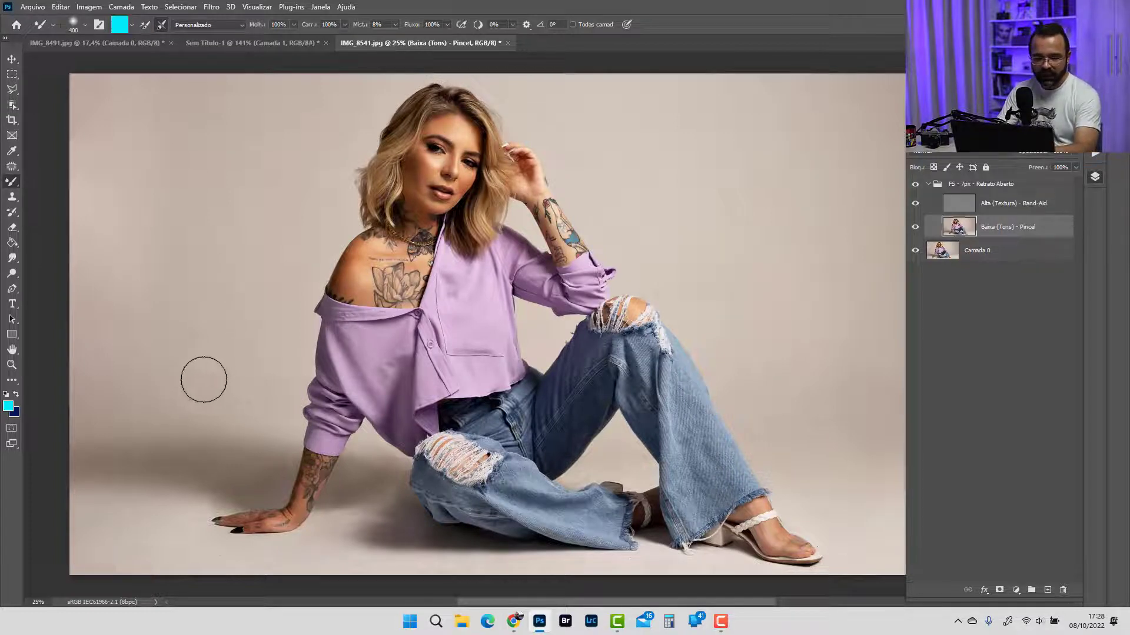
{"action": "key", "text": "bracketright"}
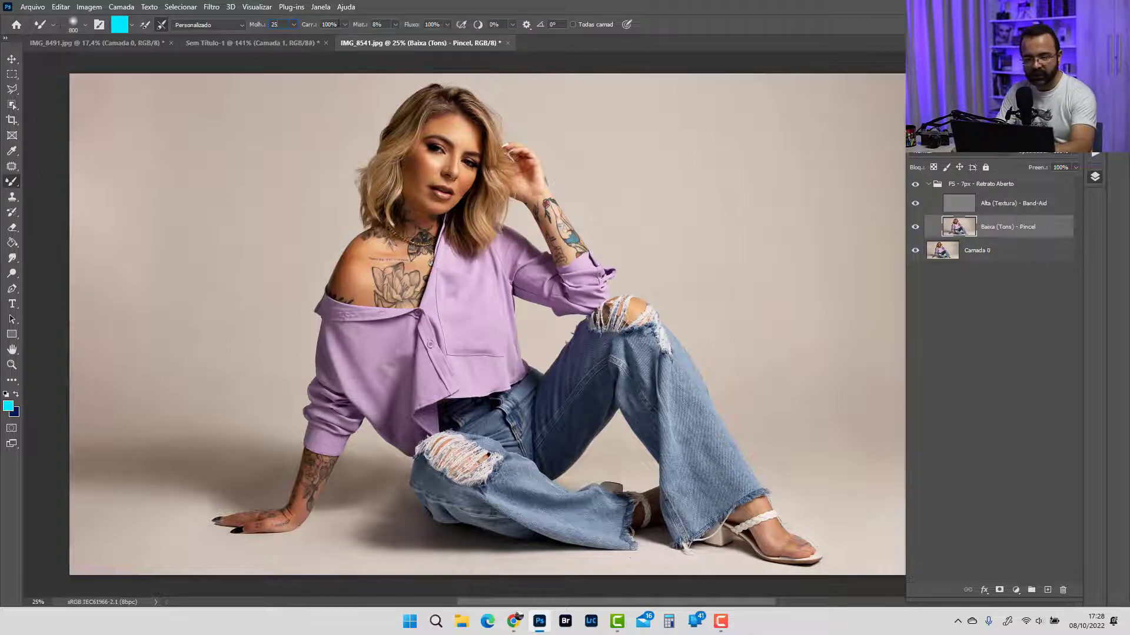
{"action": "type", "text": "25"}
{"action": "key", "text": "Tab"}
{"action": "type", "text": "25"}
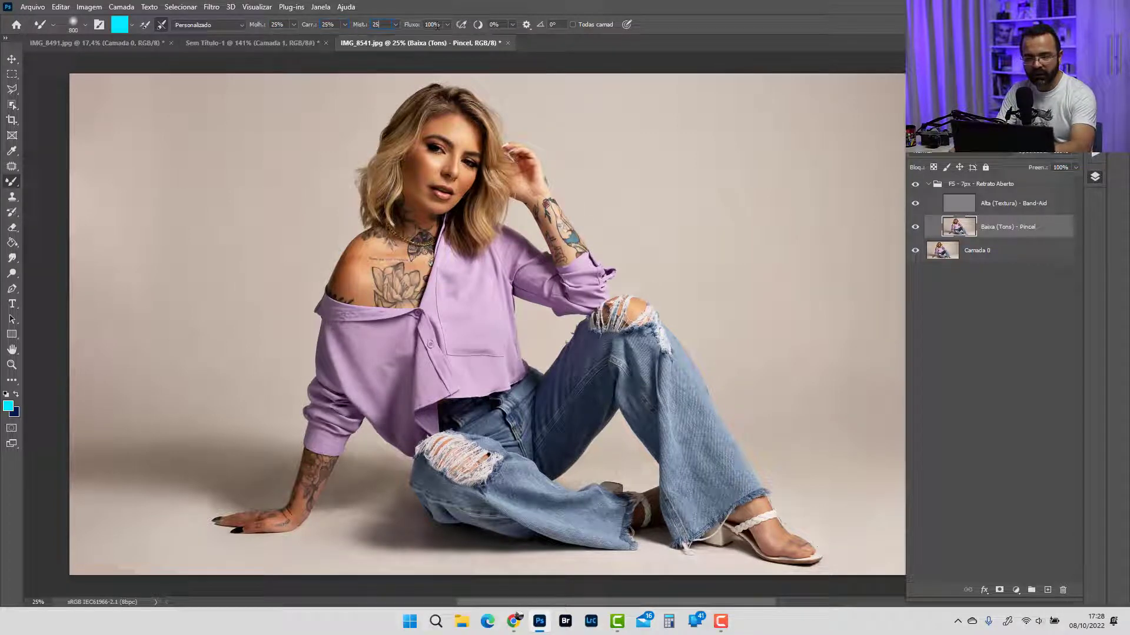
{"action": "key", "text": "Tab"}
{"action": "type", "text": "25"}
{"action": "key", "text": "Return"}
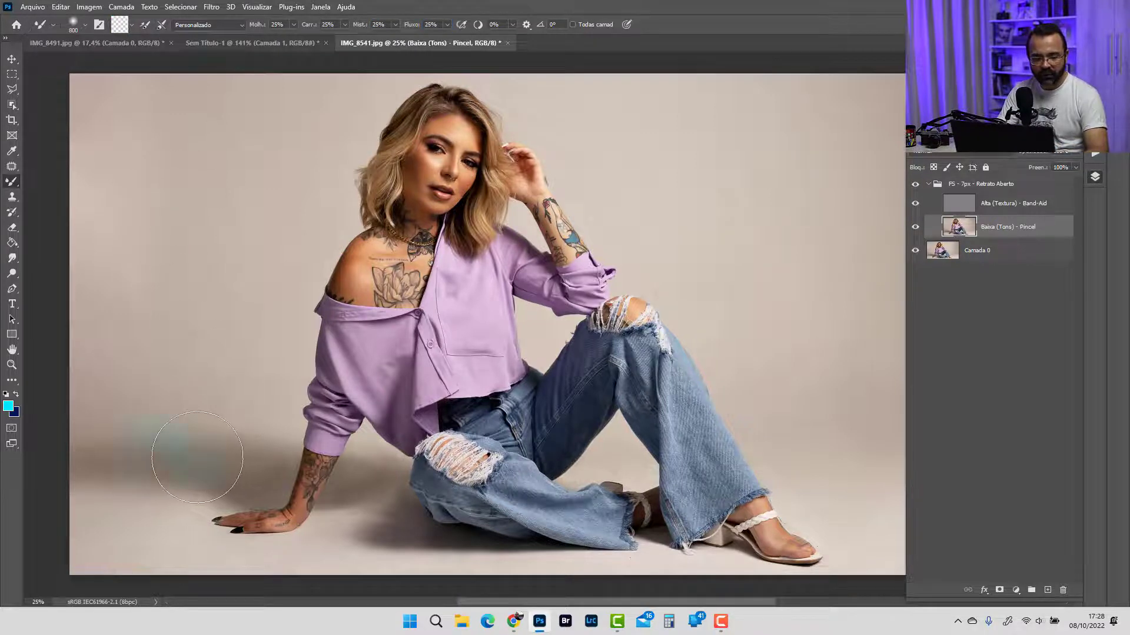
Clean the Mixer Brush, smooth the background shadow beside the woman, and compare before and after by toggling the frequency separation group
{"action": "left_click", "coordinate": [161, 24]}
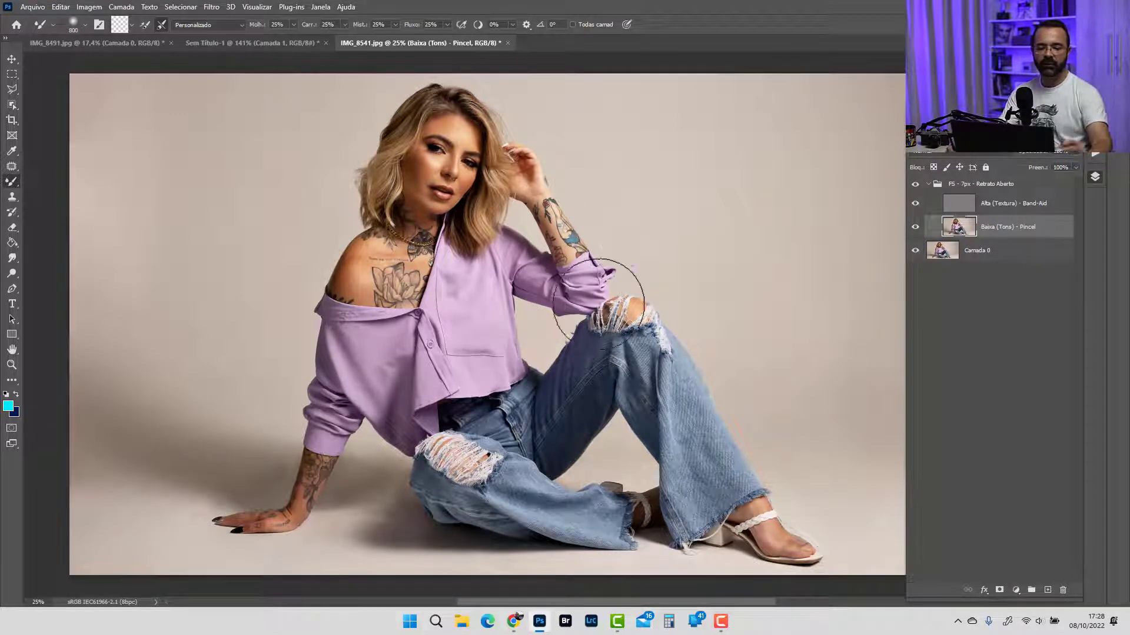
{"action": "left_click", "coordinate": [915, 186]}
{"action": "left_click", "coordinate": [915, 186]}
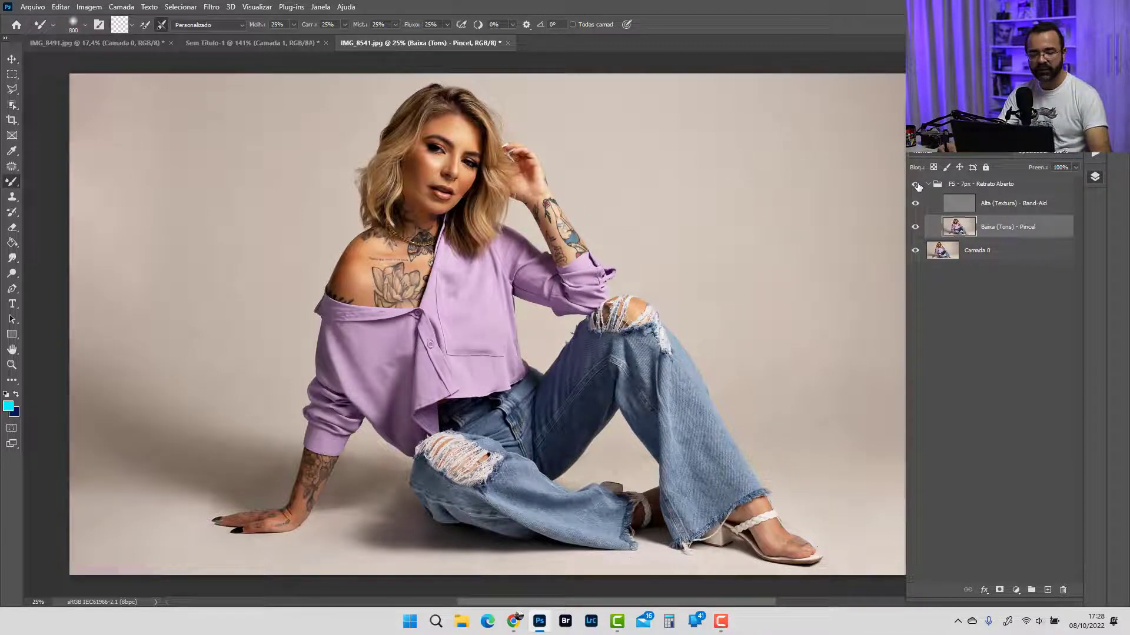
{"action": "left_click", "coordinate": [916, 186]}
{"action": "left_click", "coordinate": [916, 186]}
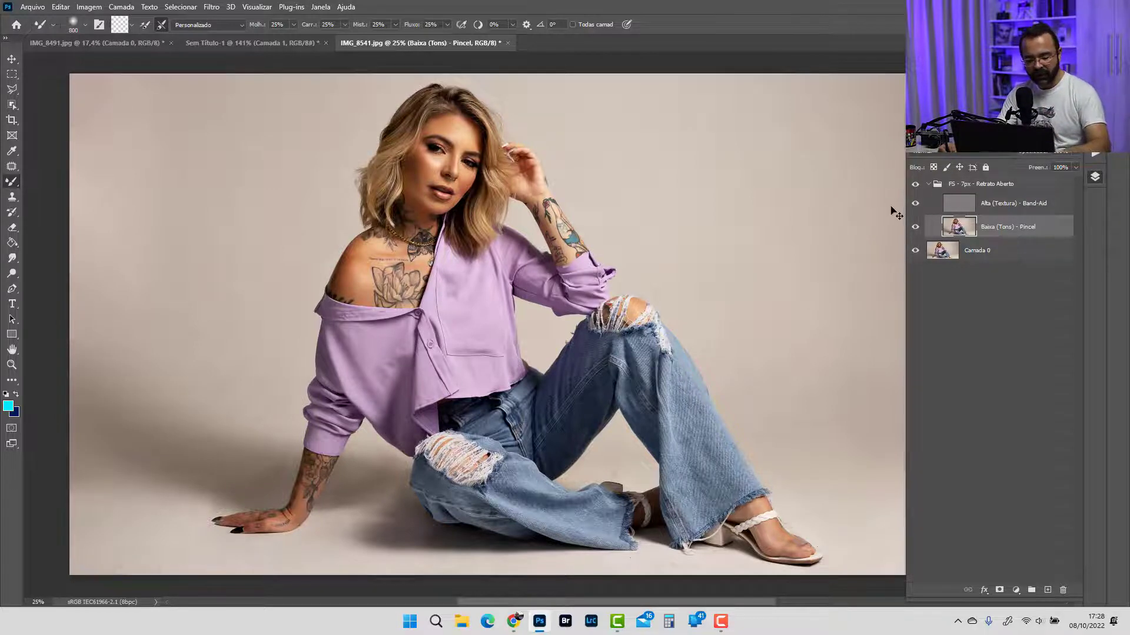
Export the 1.91 : 1 photo as a JPG with a width of 1080 px
{"action": "key", "text": "ctrl+alt+shift+w"}
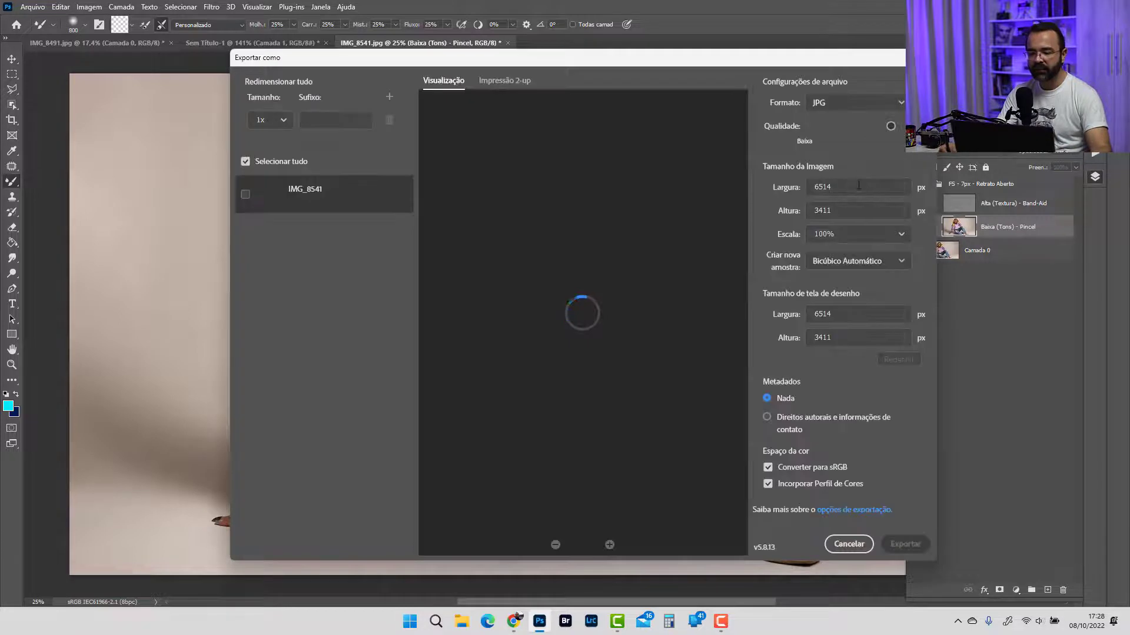
{"action": "left_click", "coordinate": [850, 187]}
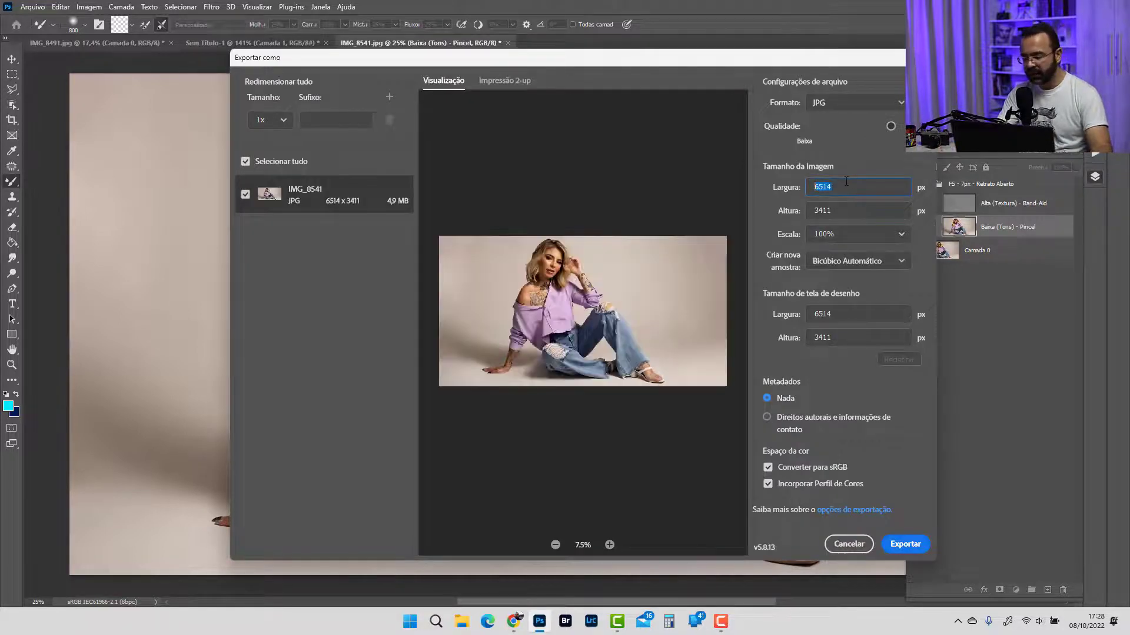
{"action": "type", "text": "1080"}
{"action": "key", "text": "Tab"}
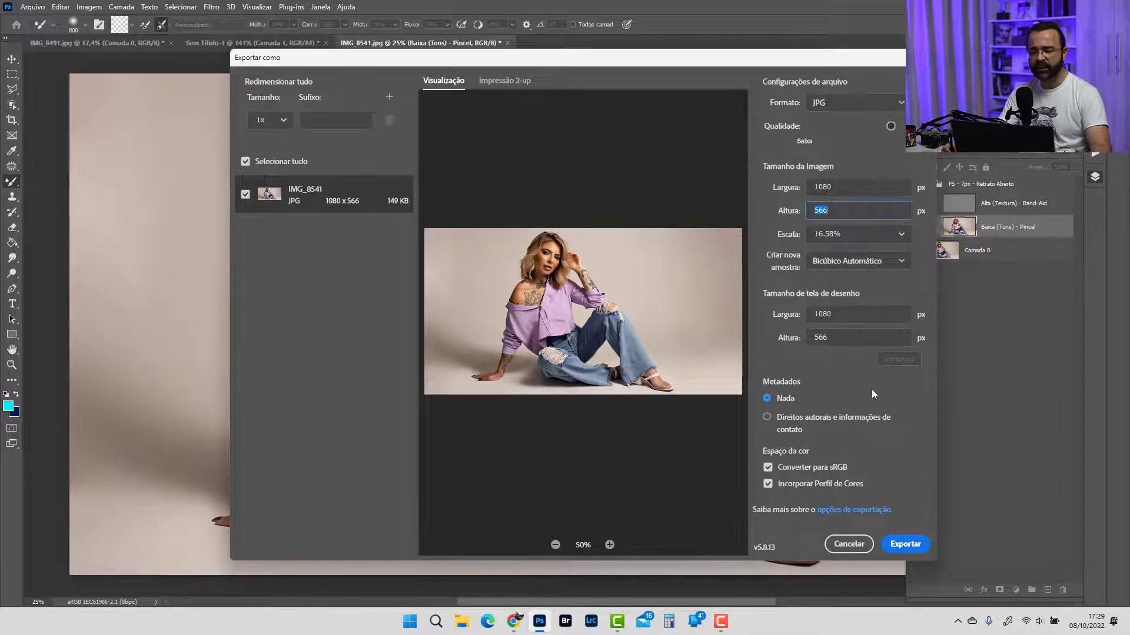
{"action": "left_click", "coordinate": [898, 544]}
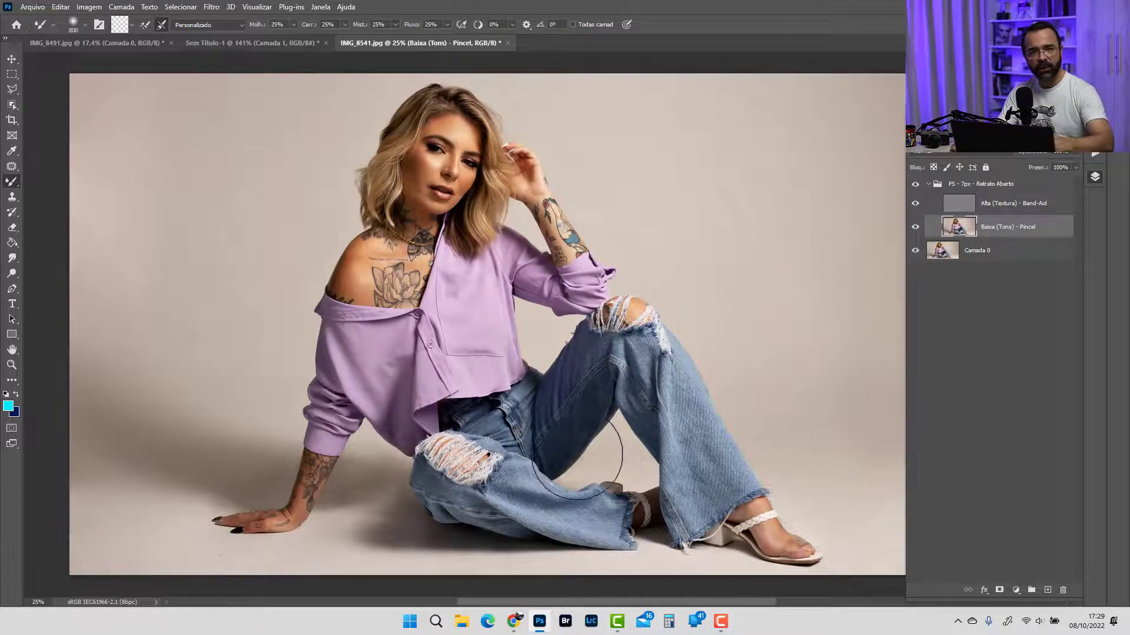
Return to the Instagram size chart and shrink the brush to a fine tip for annotating
{"action": "left_click", "coordinate": [274, 44]}
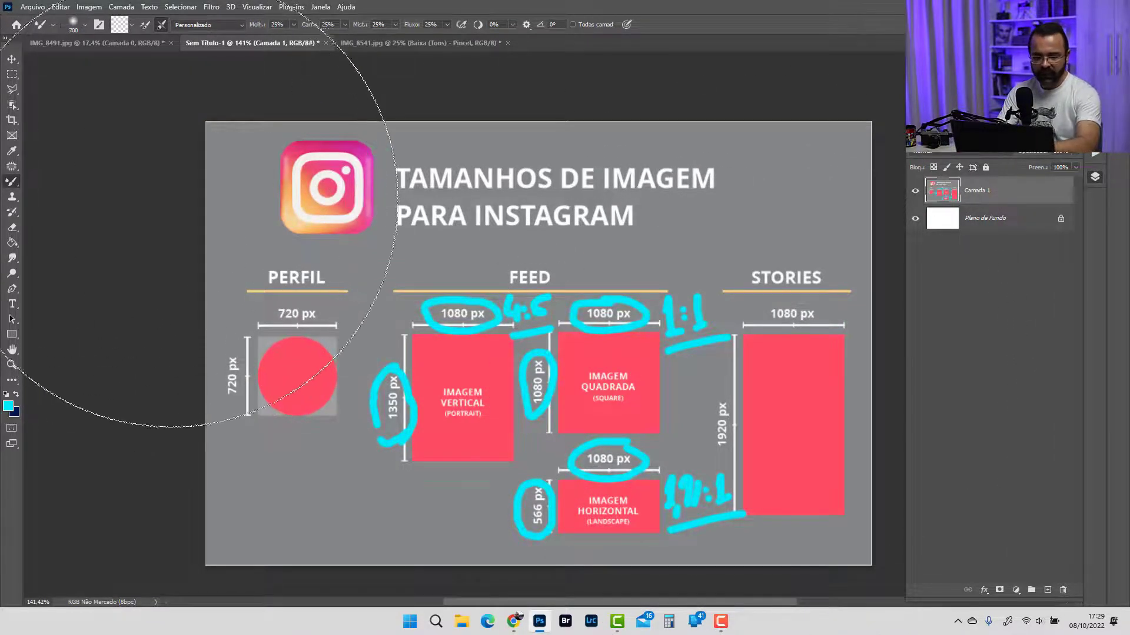
{"action": "key", "text": "bracketleft"}
{"action": "key", "text": "bracketleft"}
{"action": "key", "text": "bracketleft"}
{"action": "key", "text": "bracketleft"}
{"action": "key", "text": "bracketleft"}
{"action": "key", "text": "bracketleft"}
{"action": "key", "text": "bracketleft"}
{"action": "key", "text": "bracketleft"}
{"action": "key", "text": "bracketleft"}
{"action": "key", "text": "bracketleft"}
{"action": "key", "text": "bracketleft"}
{"action": "key", "text": "bracketleft"}
{"action": "key", "text": "bracketleft"}
{"action": "key", "text": "bracketleft"}
{"action": "key", "text": "bracketleft"}
{"action": "key", "text": "bracketleft"}
{"action": "key", "text": "bracketleft"}
{"action": "key", "text": "bracketleft"}
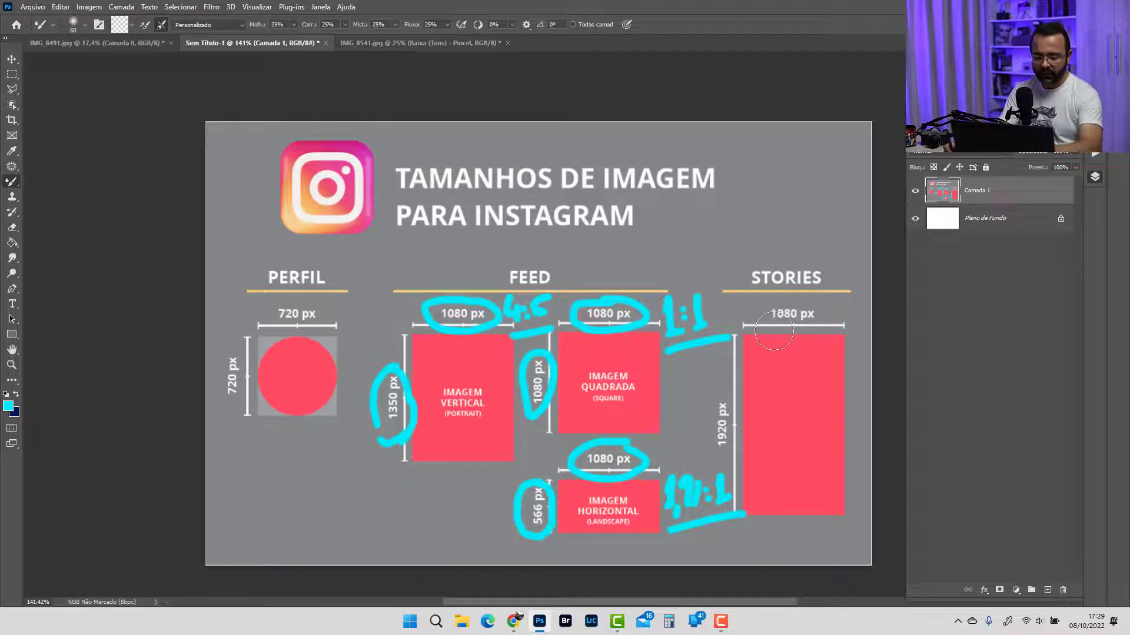
{"action": "key", "text": "bracketleft"}
{"action": "key", "text": "bracketleft"}
{"action": "key", "text": "bracketleft"}
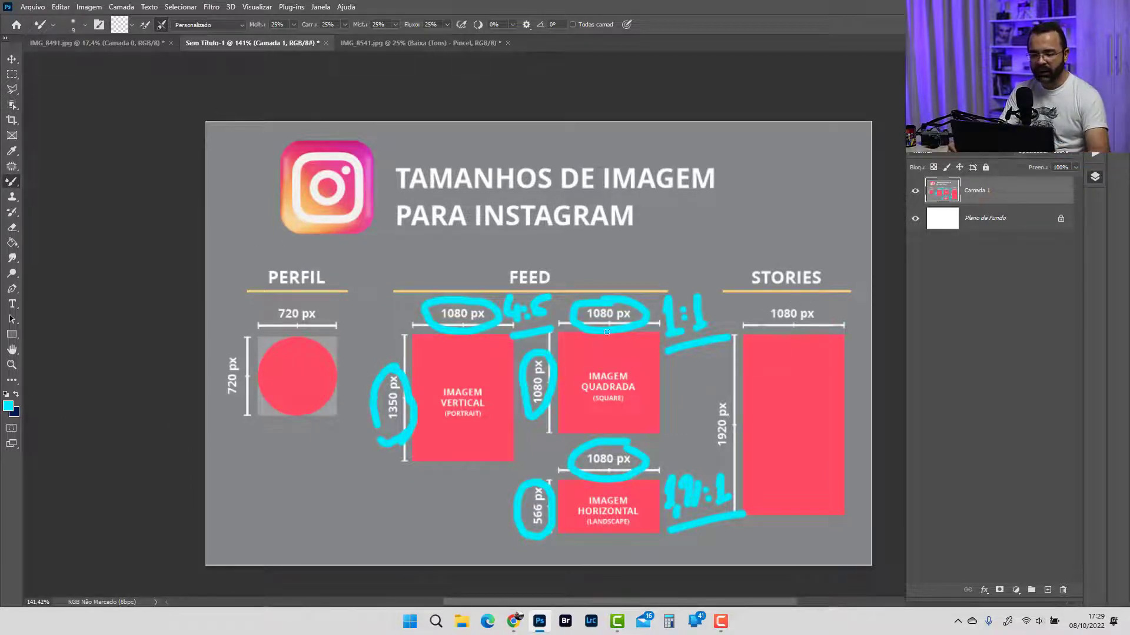
Circle the 1080 px width and 1920 px height of the Stories format in cyan with the regular Brush tool
{"action": "right_click", "coordinate": [11, 181]}
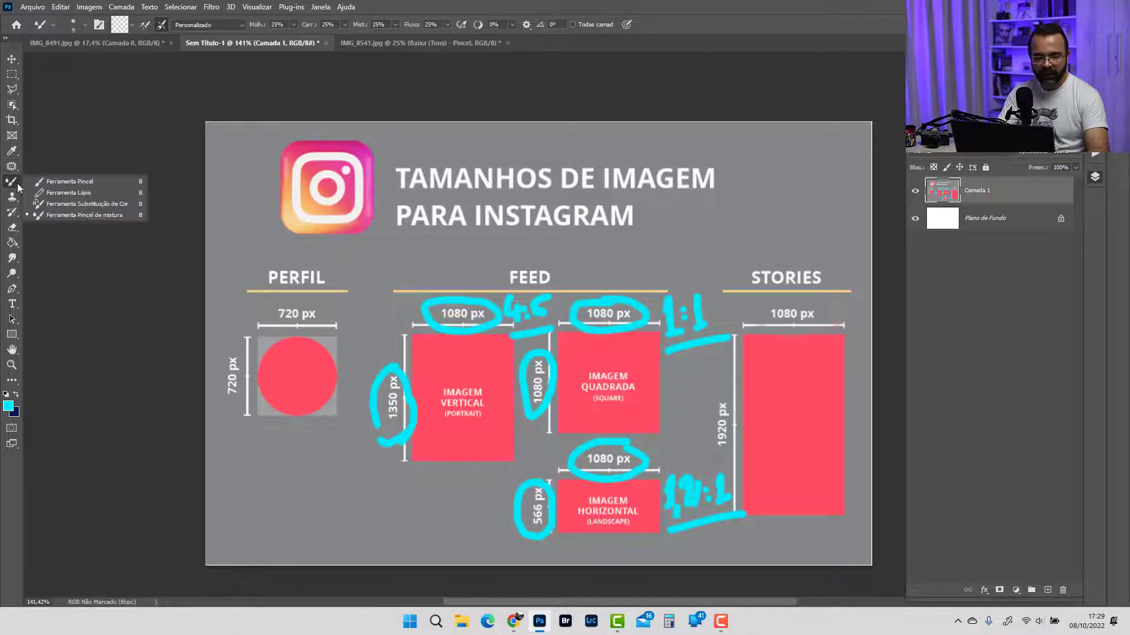
{"action": "left_click", "coordinate": [50, 181]}
{"action": "mouse_move", "coordinate": [799, 302]}
{"action": "left_mouse_down"}
{"action": "mouse_move", "coordinate": [829, 329]}
{"action": "mouse_move", "coordinate": [778, 300]}
{"action": "left_mouse_up"}
{"action": "left_click_drag", "start_coordinate": [711, 398], "coordinate": [725, 390]}
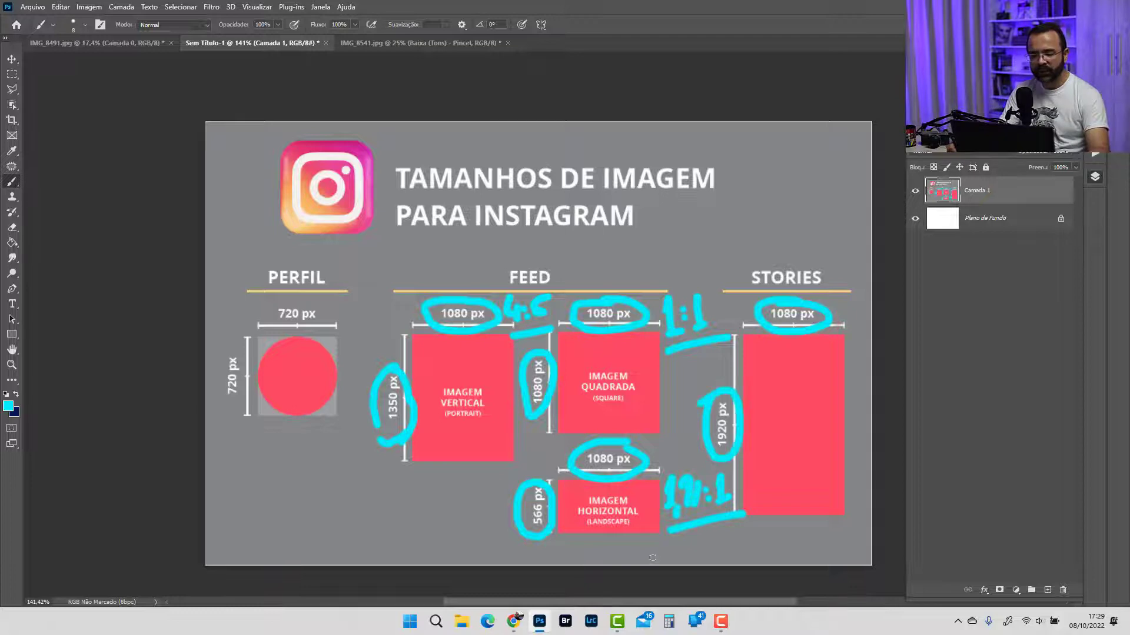
Handwrite the ratio 9:16 above the Stories heading on the size chart and underline it
{"action": "mouse_move", "coordinate": [810, 235]}
{"action": "left_mouse_down"}
{"action": "mouse_move", "coordinate": [804, 256]}
{"action": "mouse_move", "coordinate": [865, 254]}
{"action": "left_mouse_up"}
{"action": "left_click", "coordinate": [821, 234]}
{"action": "left_click", "coordinate": [821, 246]}
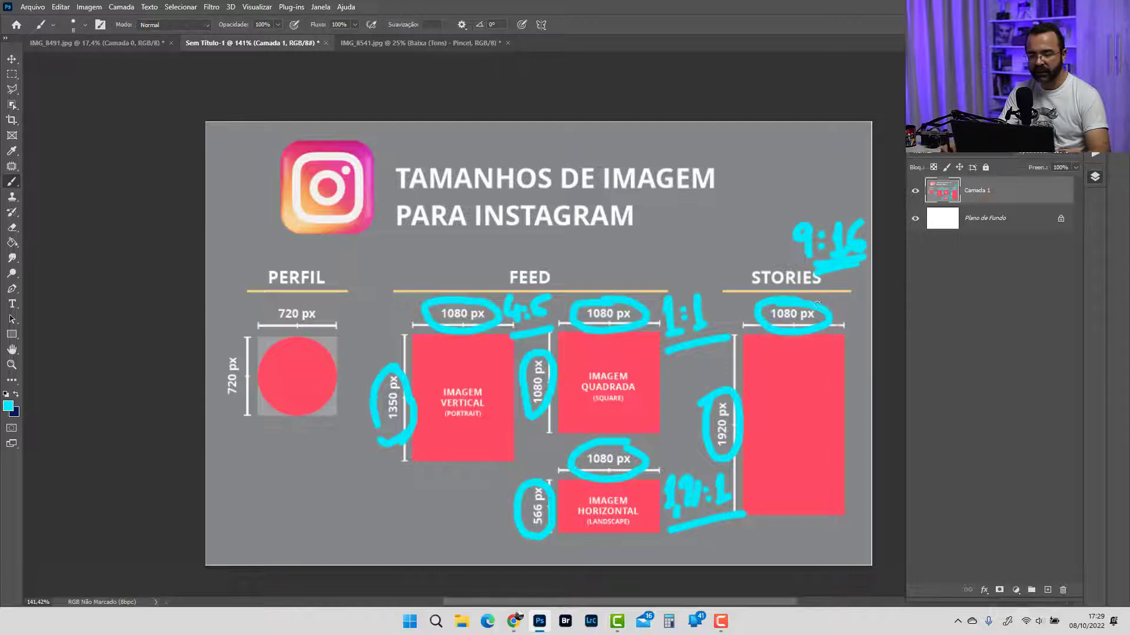
View the portrait photo IMG_8491.jpg and return to the landscape photo IMG_8541.jpg
{"action": "left_click", "coordinate": [126, 43]}
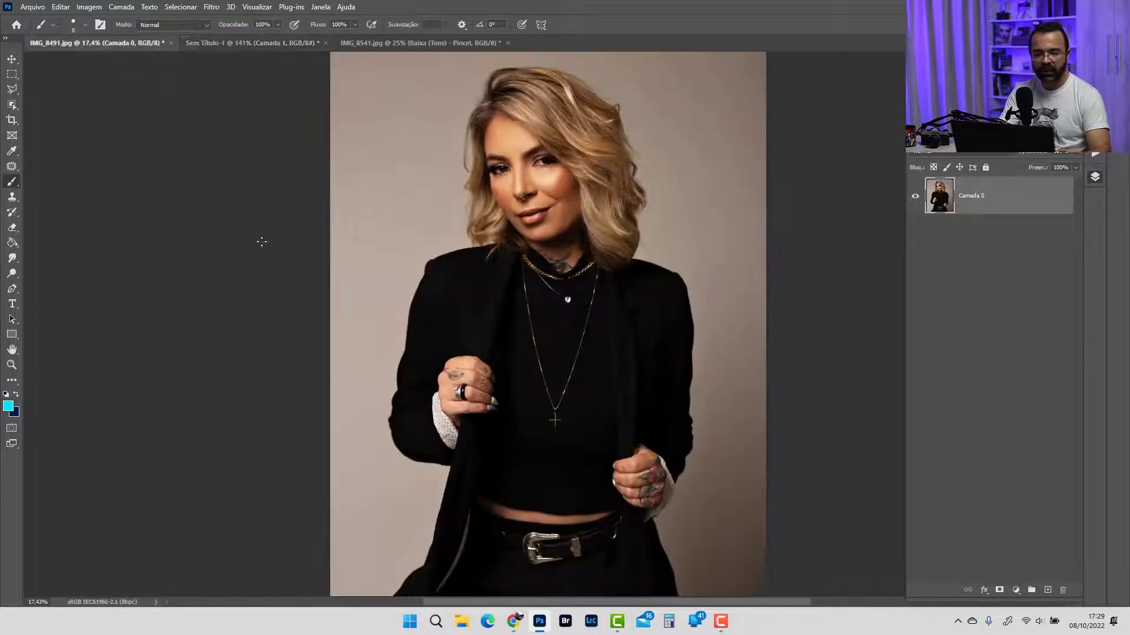
{"action": "left_click", "coordinate": [380, 42]}
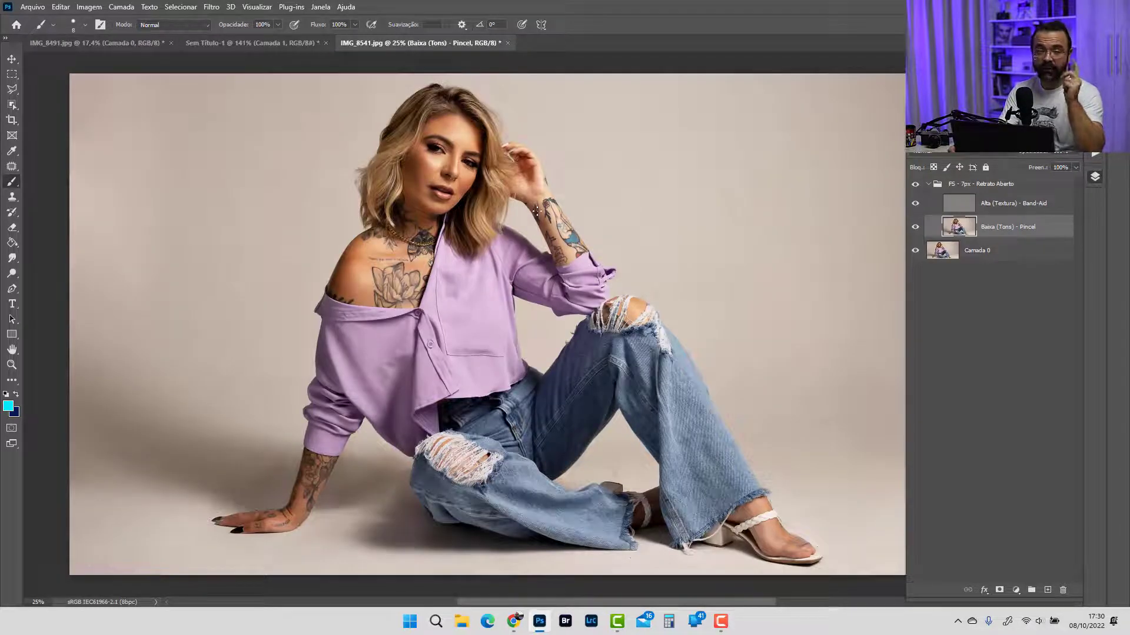
Delete the frequency separation group "FS - 7px - Retrato Aberto" from the landscape photo, comparing it with and without the retouch first
{"action": "key", "text": "ctrl+z"}
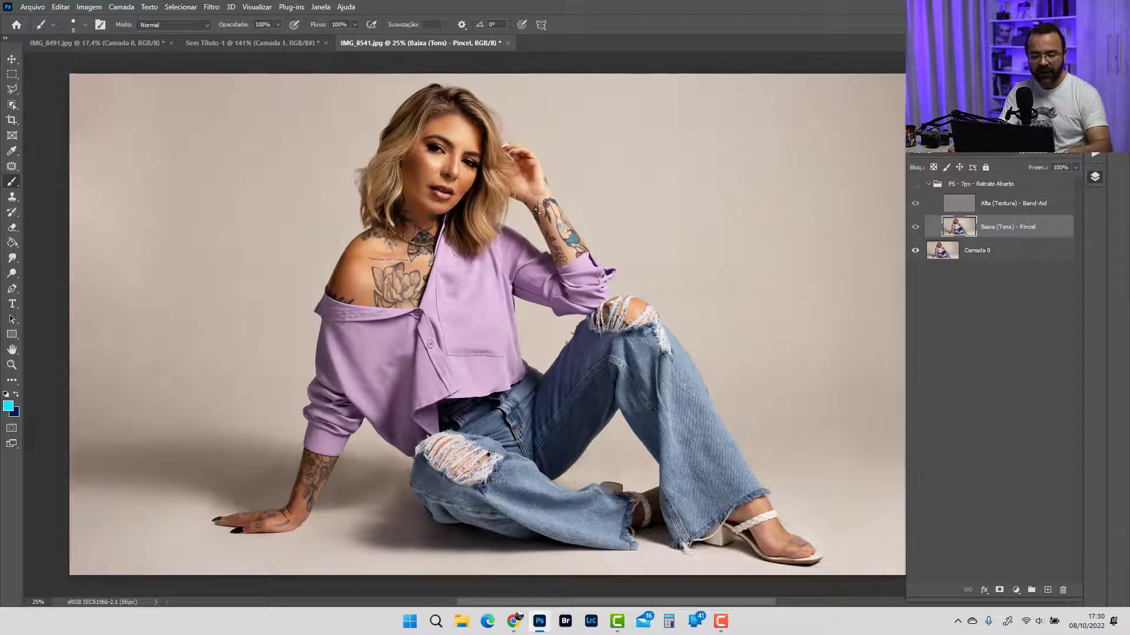
{"action": "key", "text": "ctrl+z"}
{"action": "key", "text": "ctrl+shift+z"}
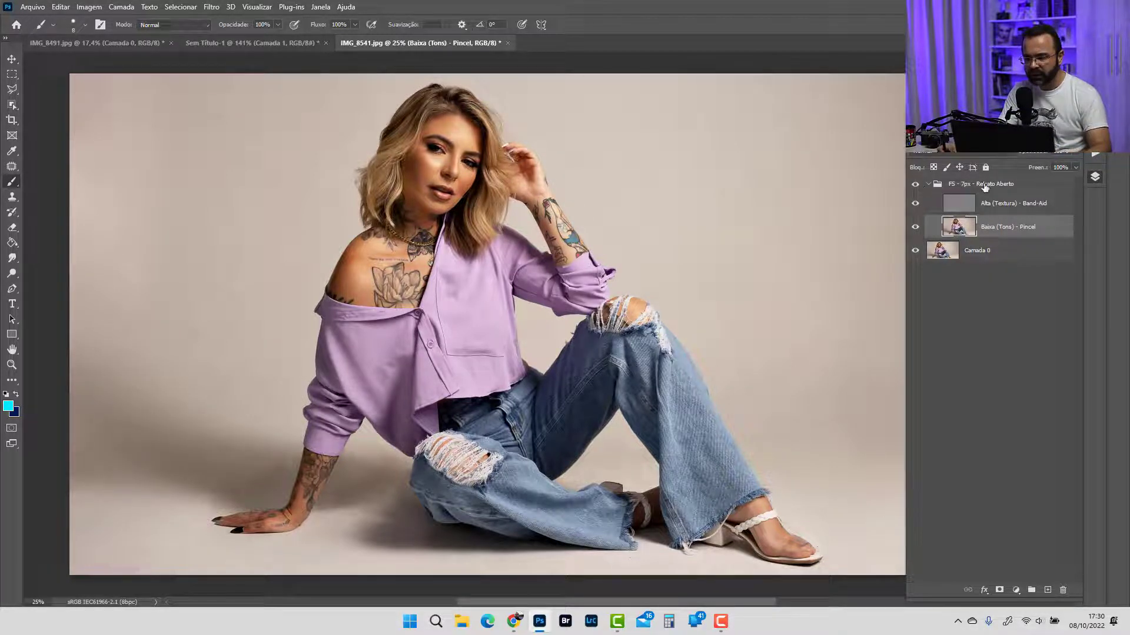
{"action": "left_click_drag", "start_coordinate": [988, 185], "coordinate": [1063, 589]}
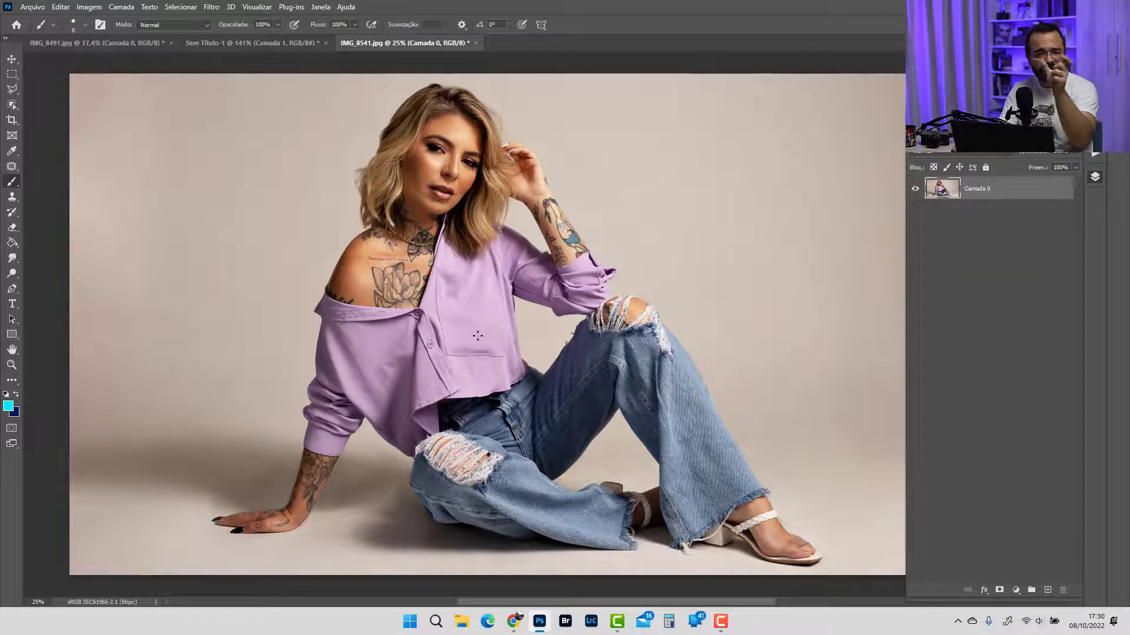
{"action": "left_click", "coordinate": [150, 43]}
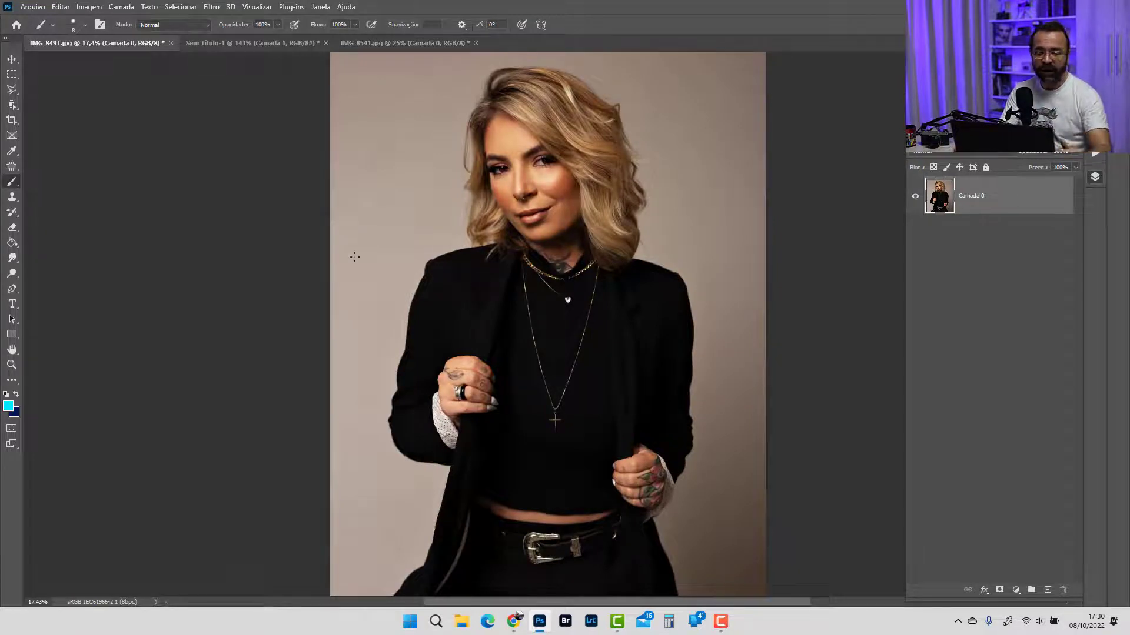
{"action": "key", "text": "c"}
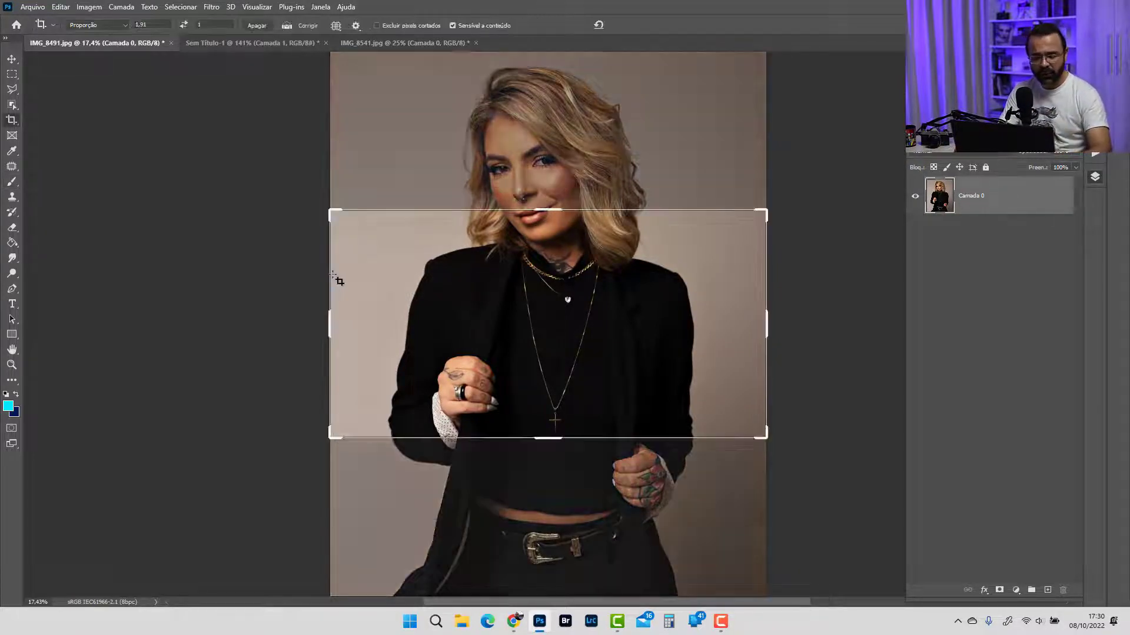
{"action": "left_click", "coordinate": [158, 25]}
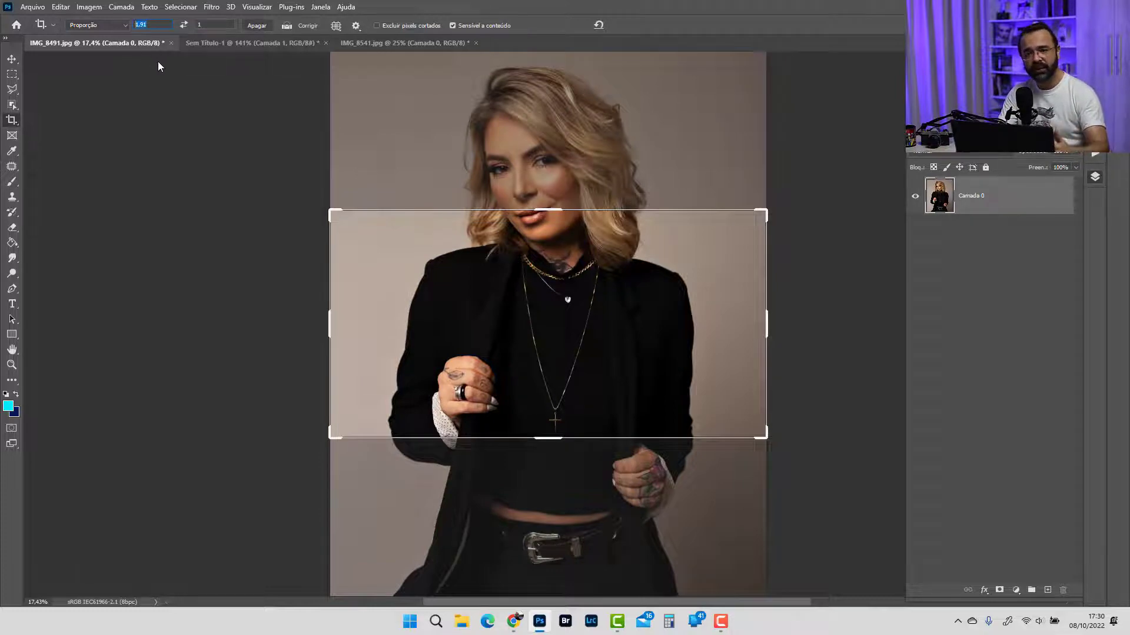
{"action": "key", "text": "Escape"}
{"action": "key", "text": "Escape"}
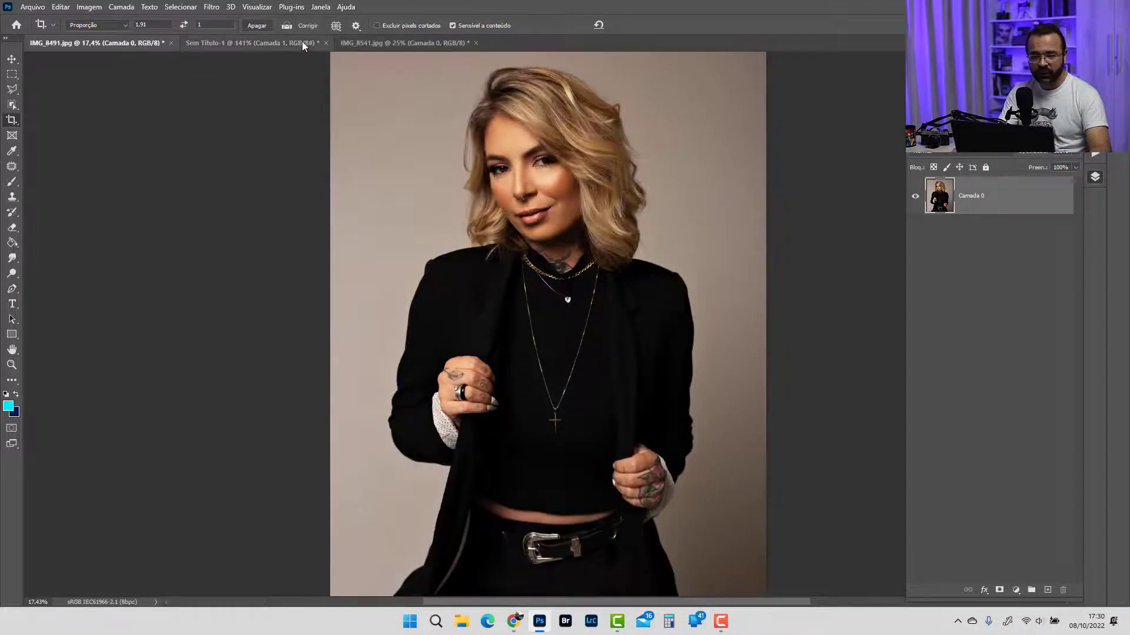
Check the Stories ratio on the size chart and set the crop ratio for the portrait photo IMG_8491.jpg to 9:16
{"action": "left_click", "coordinate": [380, 42]}
{"action": "left_click", "coordinate": [297, 43]}
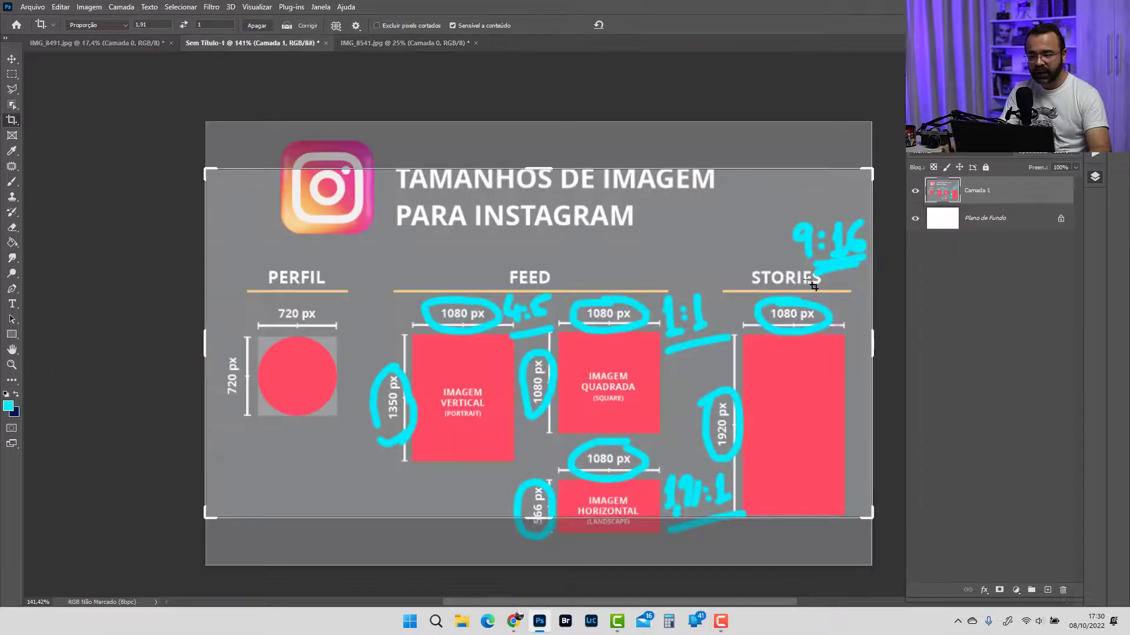
{"action": "left_click", "coordinate": [133, 43]}
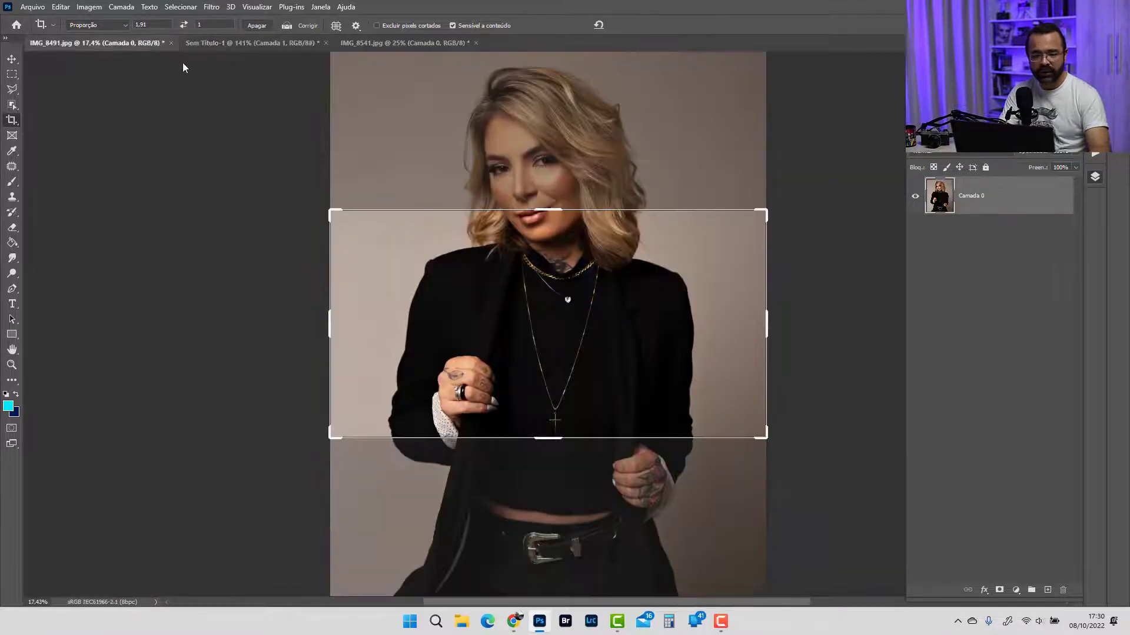
{"action": "double_click", "coordinate": [156, 27]}
{"action": "type", "text": "9"}
{"action": "key", "text": "Tab"}
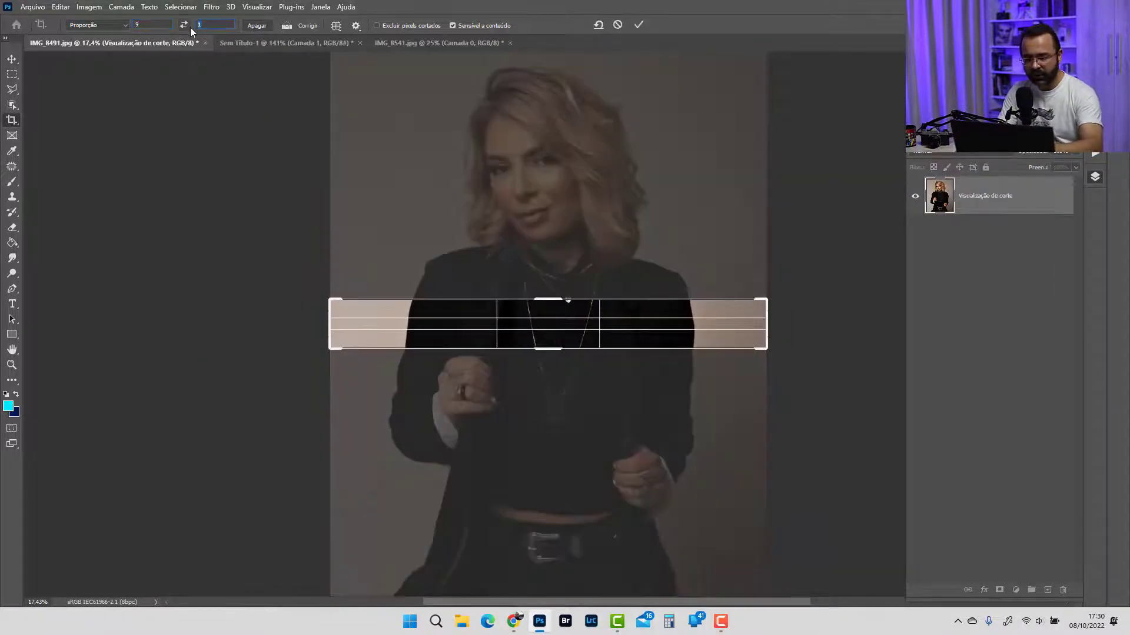
{"action": "type", "text": "16"}
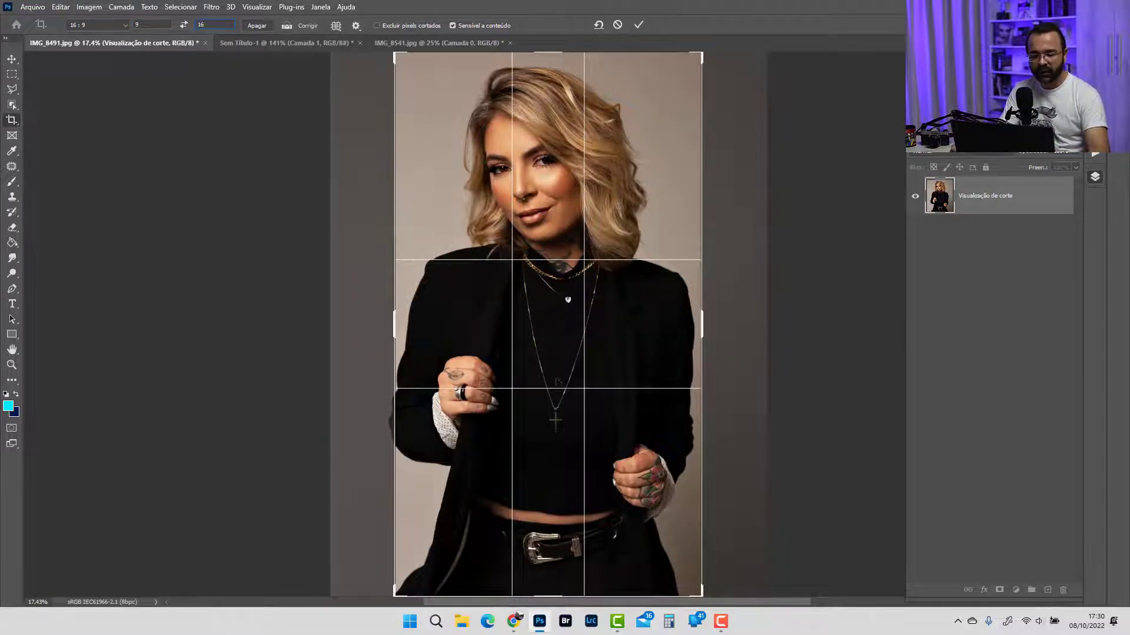
Widen the 9:16 crop around both arms of the woman, extend it above her head, and apply it with content-aware fill
{"action": "left_click_drag", "start_coordinate": [563, 377], "coordinate": [570, 377]}
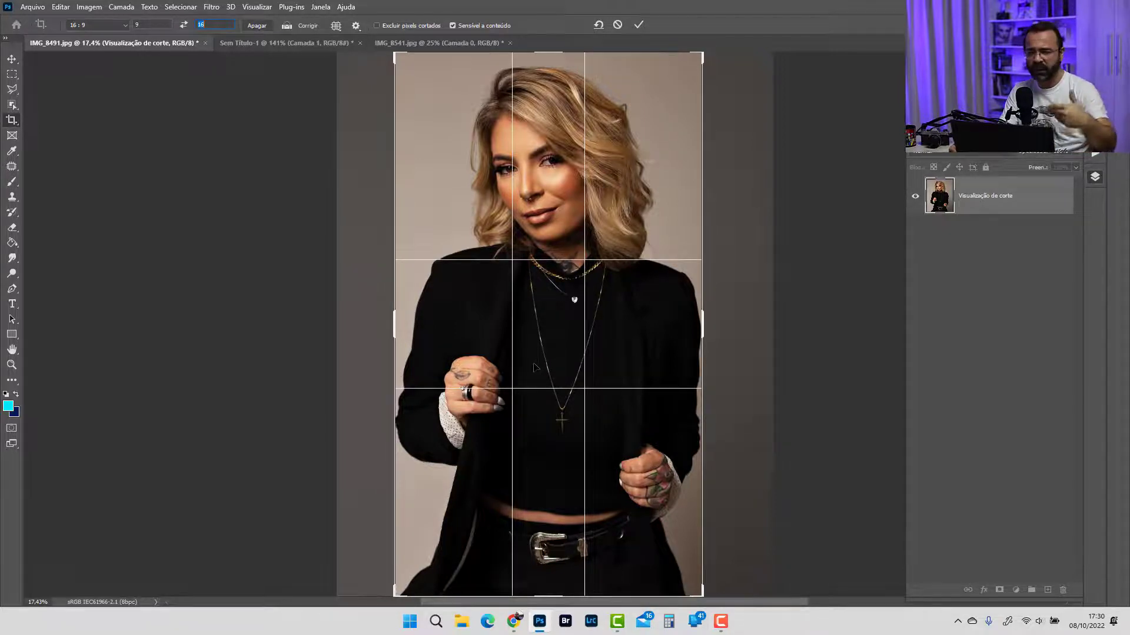
{"action": "left_click_drag", "start_coordinate": [395, 326], "coordinate": [389, 329]}
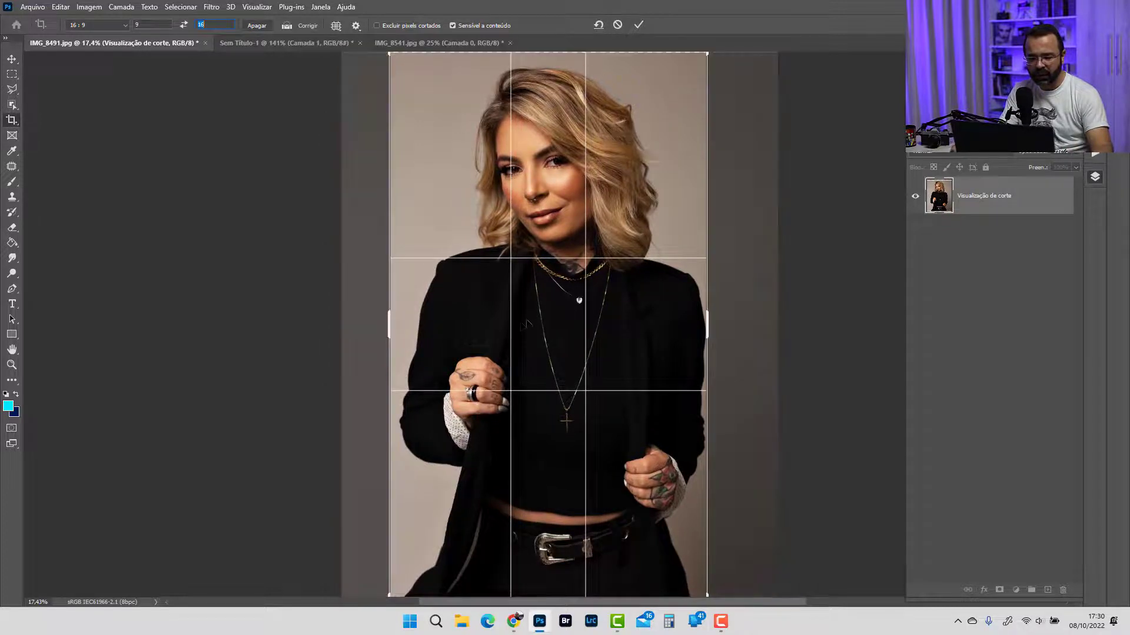
{"action": "left_click_drag", "start_coordinate": [533, 67], "coordinate": [531, 76]}
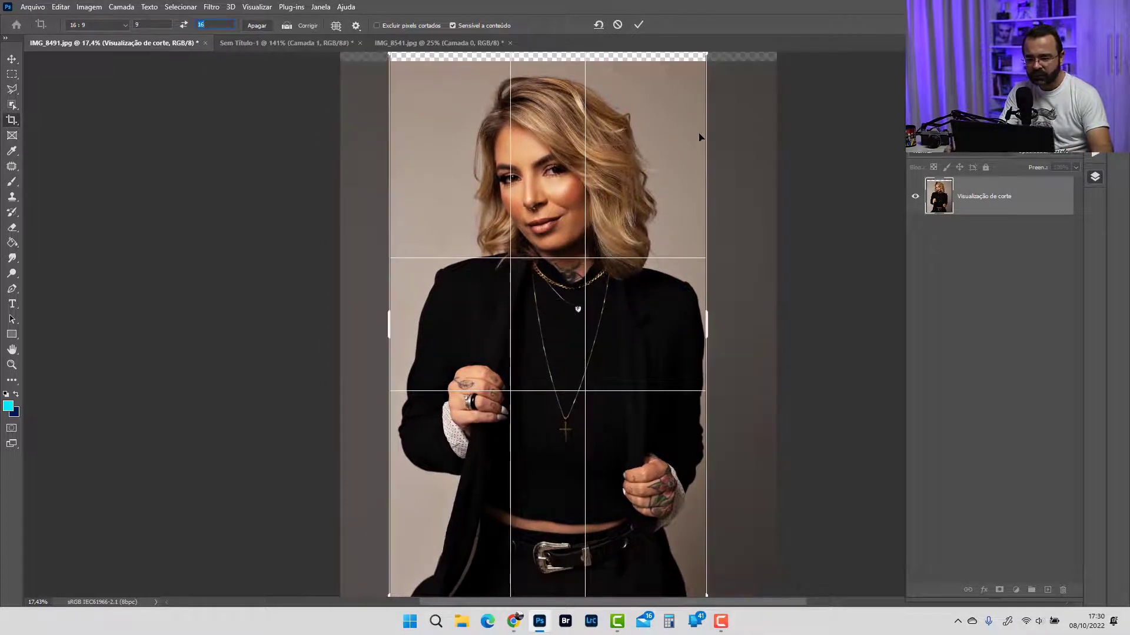
{"action": "left_click_drag", "start_coordinate": [707, 332], "coordinate": [715, 331]}
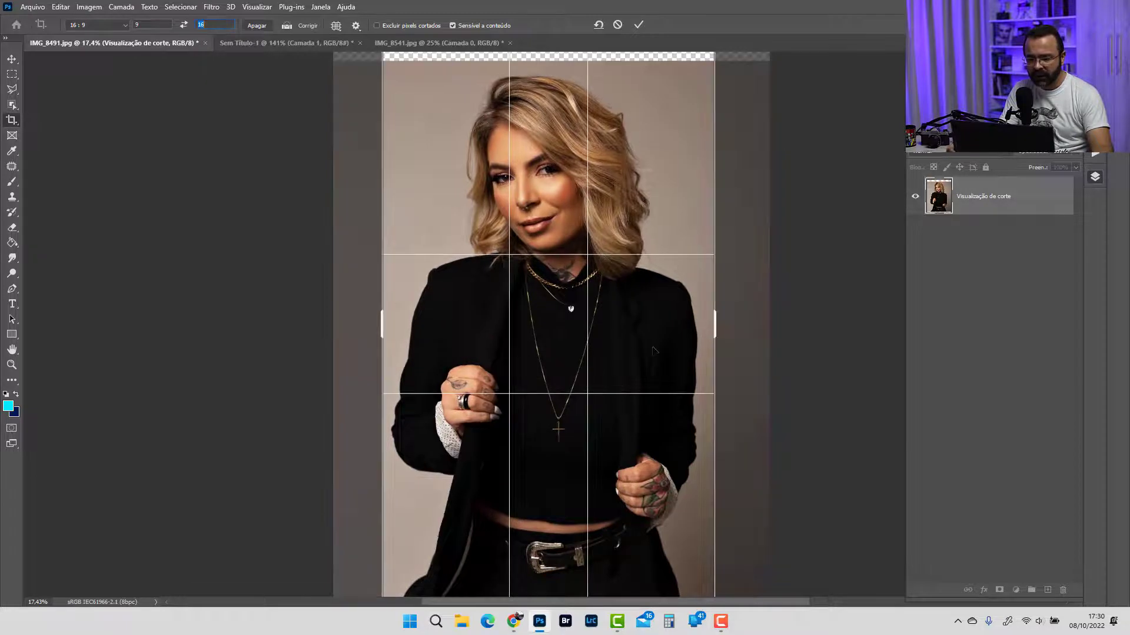
{"action": "left_click_drag", "start_coordinate": [612, 338], "coordinate": [606, 346]}
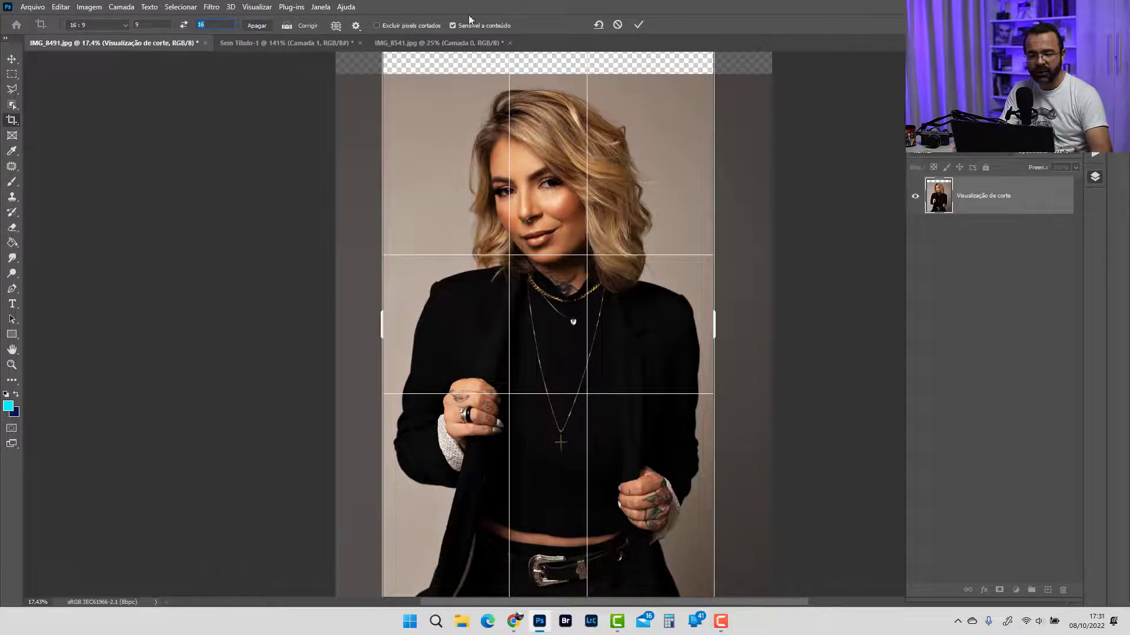
{"action": "key", "text": "Return"}
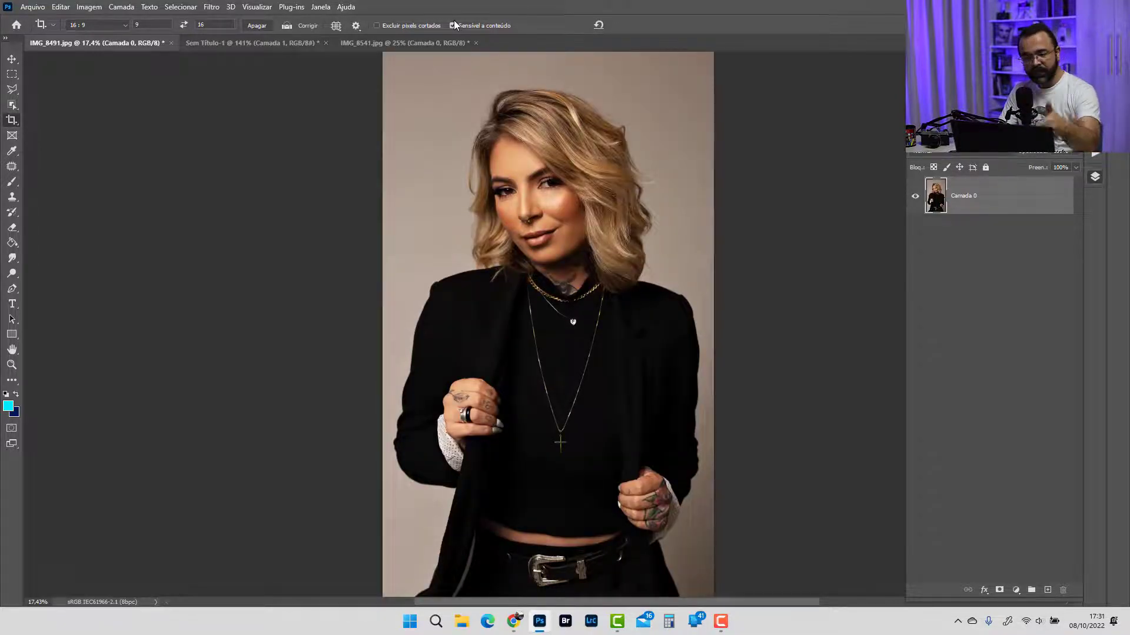
Check the Stories dimensions on the size chart, try a 1080 px wide JPG export of the portrait photo, and cancel the export
{"action": "left_click", "coordinate": [305, 45]}
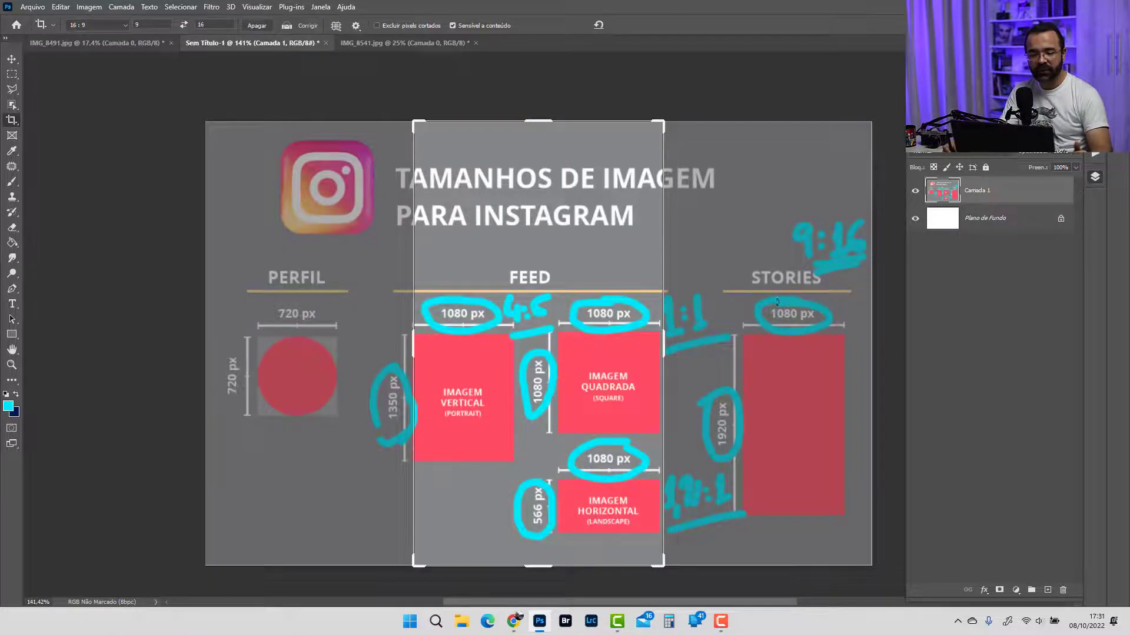
{"action": "left_click", "coordinate": [104, 43]}
{"action": "key", "text": "m"}
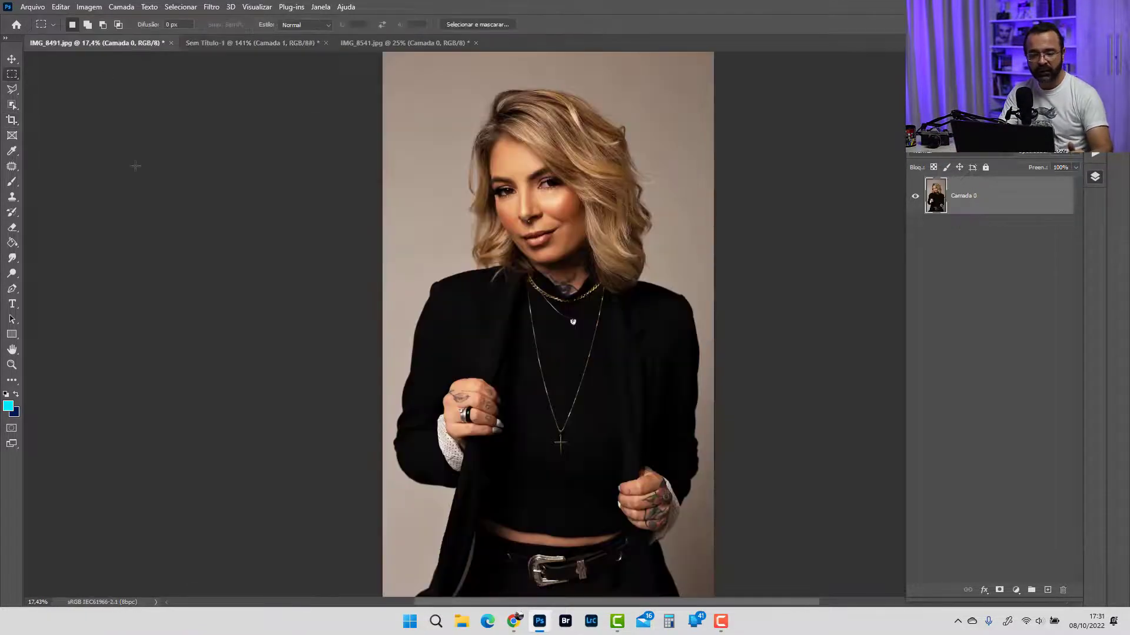
{"action": "key", "text": "ctrl+alt+shift+w"}
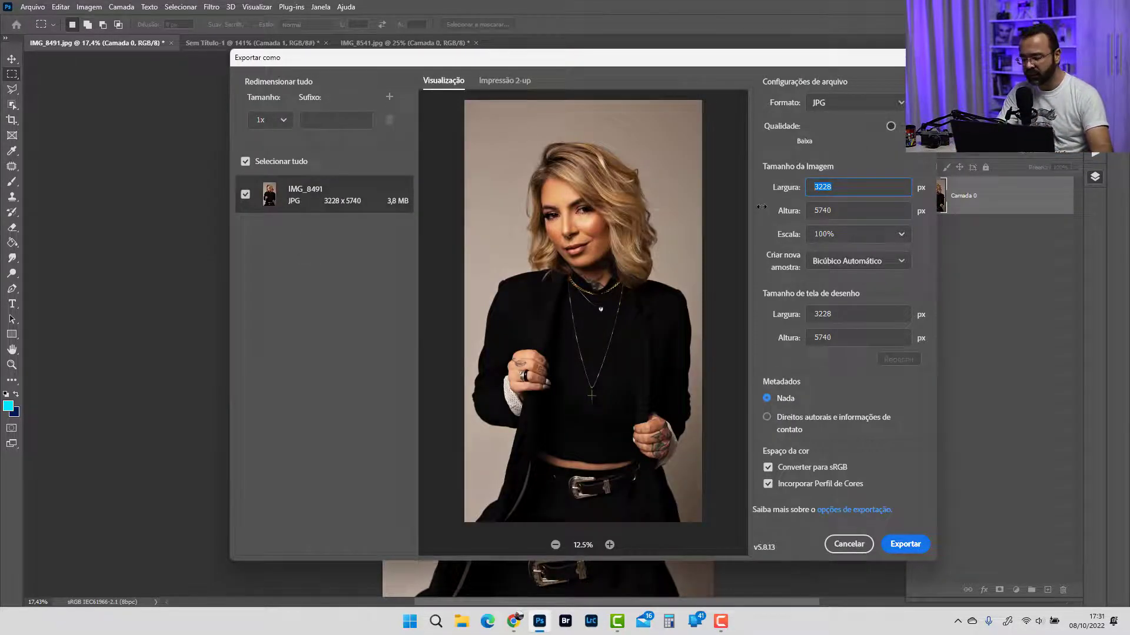
{"action": "type", "text": "1080"}
{"action": "key", "text": "Tab"}
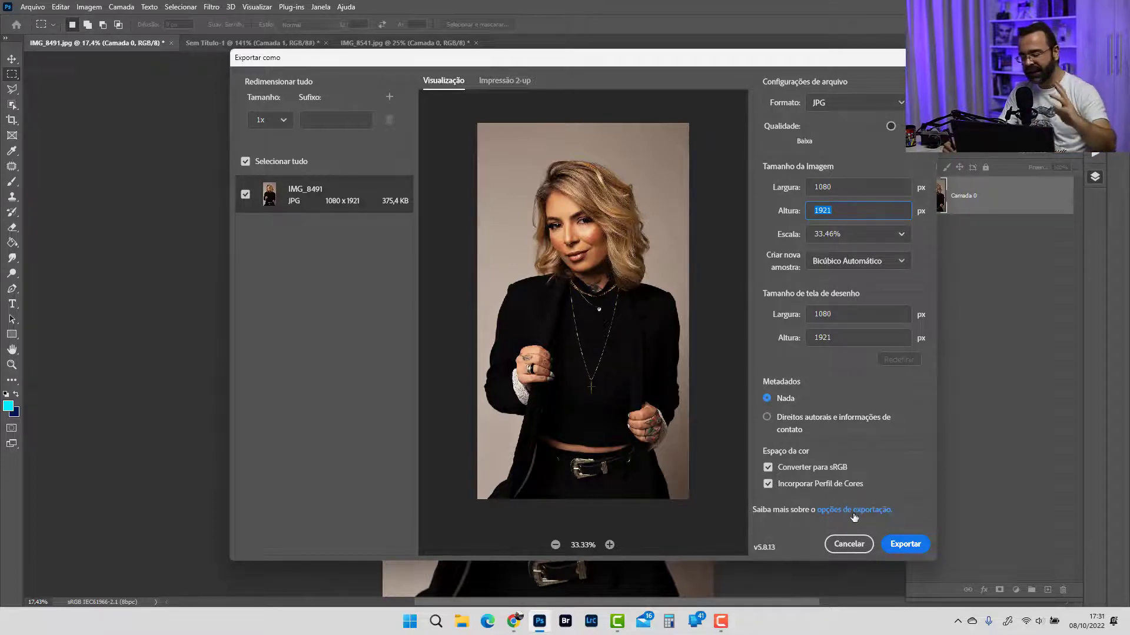
{"action": "left_click", "coordinate": [846, 545]}
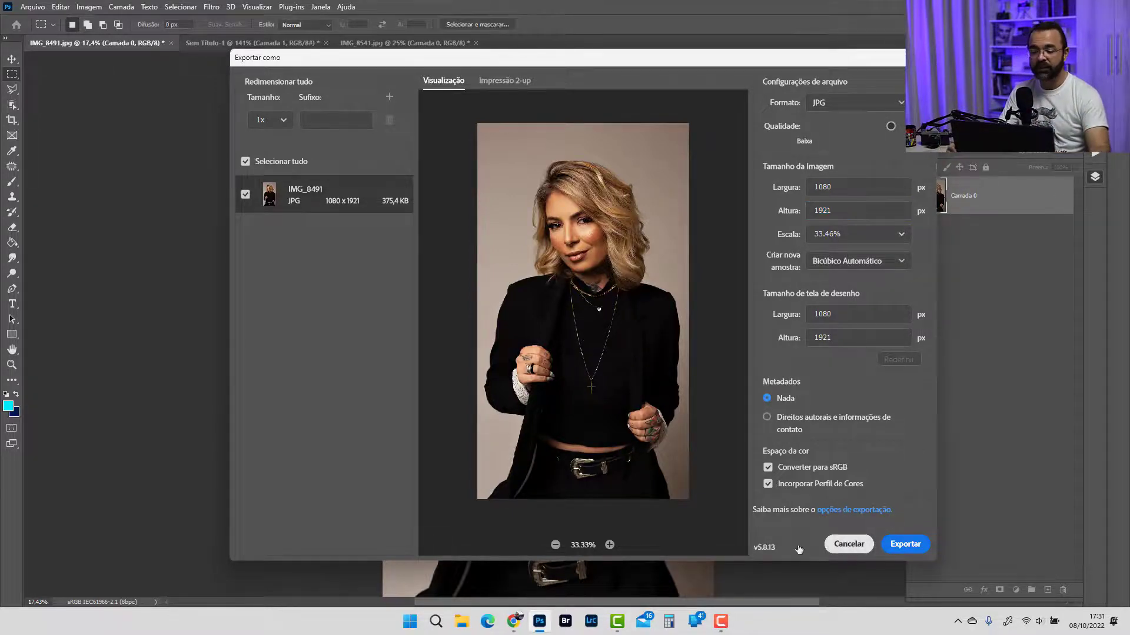
Crop the landscape photo IMG_8541.jpg to 9:16 around the whole seated woman, extending the background above and below with content-aware fill
{"action": "left_click", "coordinate": [369, 43]}
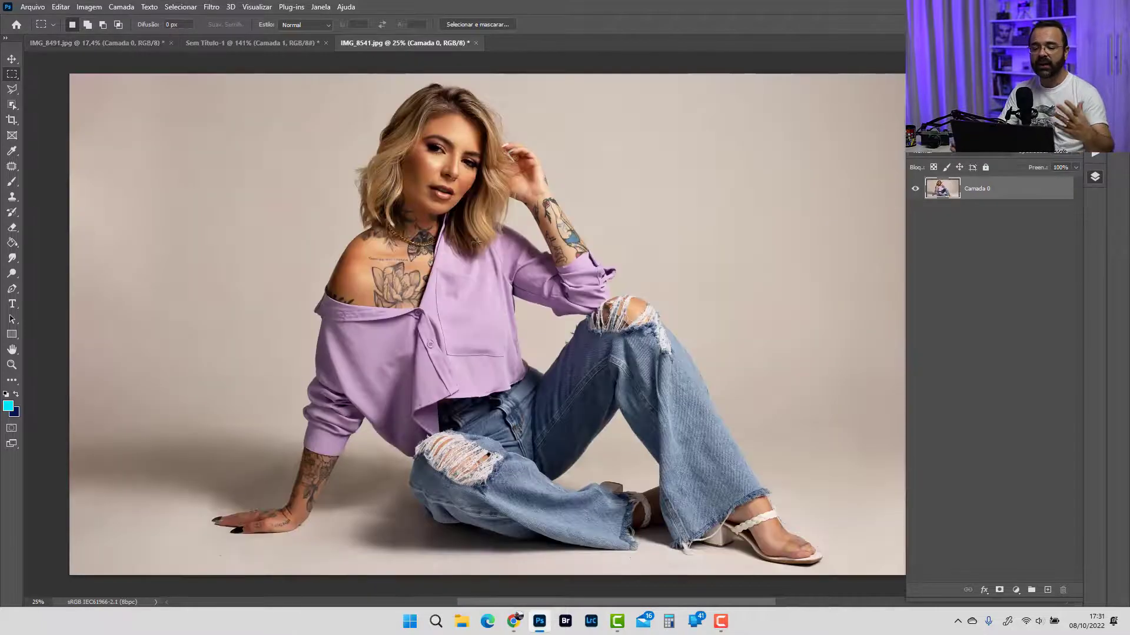
{"action": "key", "text": "z"}
{"action": "left_click_drag", "start_coordinate": [626, 324], "coordinate": [550, 325]}
{"action": "key", "text": "h"}
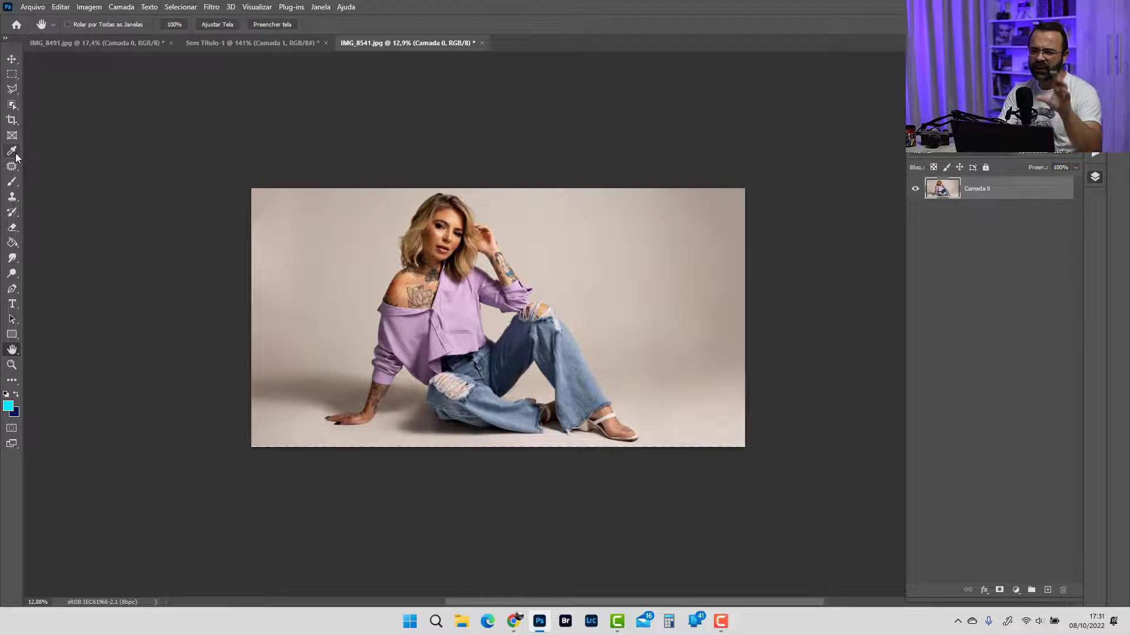
{"action": "left_click", "coordinate": [12, 122]}
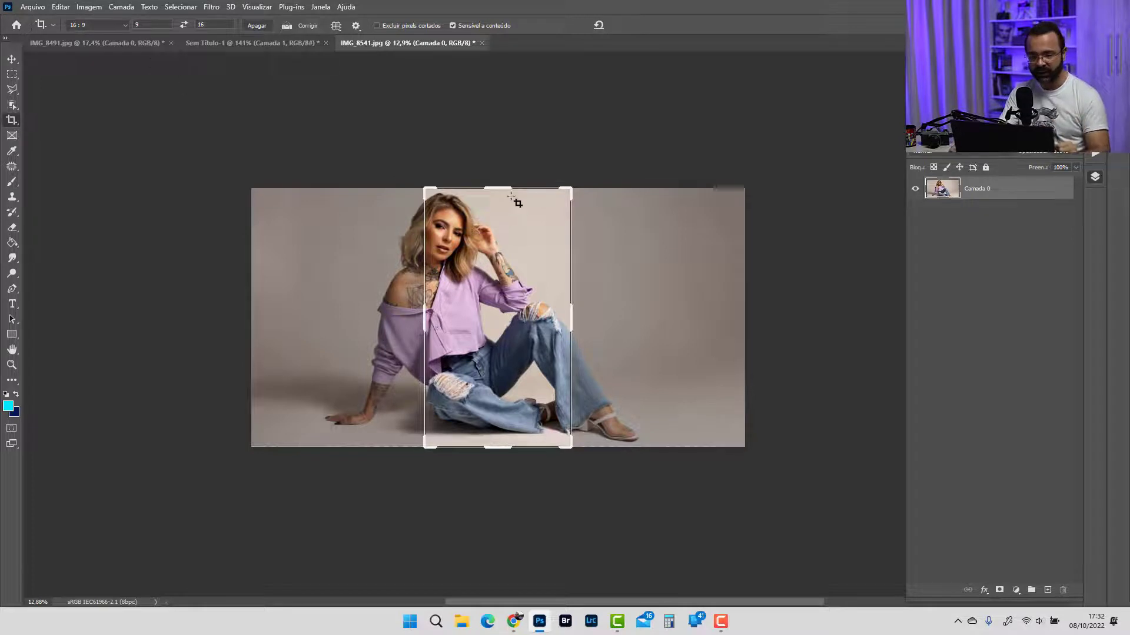
{"action": "left_click_drag", "start_coordinate": [497, 188], "coordinate": [497, 160]}
{"action": "left_click_drag", "start_coordinate": [404, 315], "coordinate": [387, 314]}
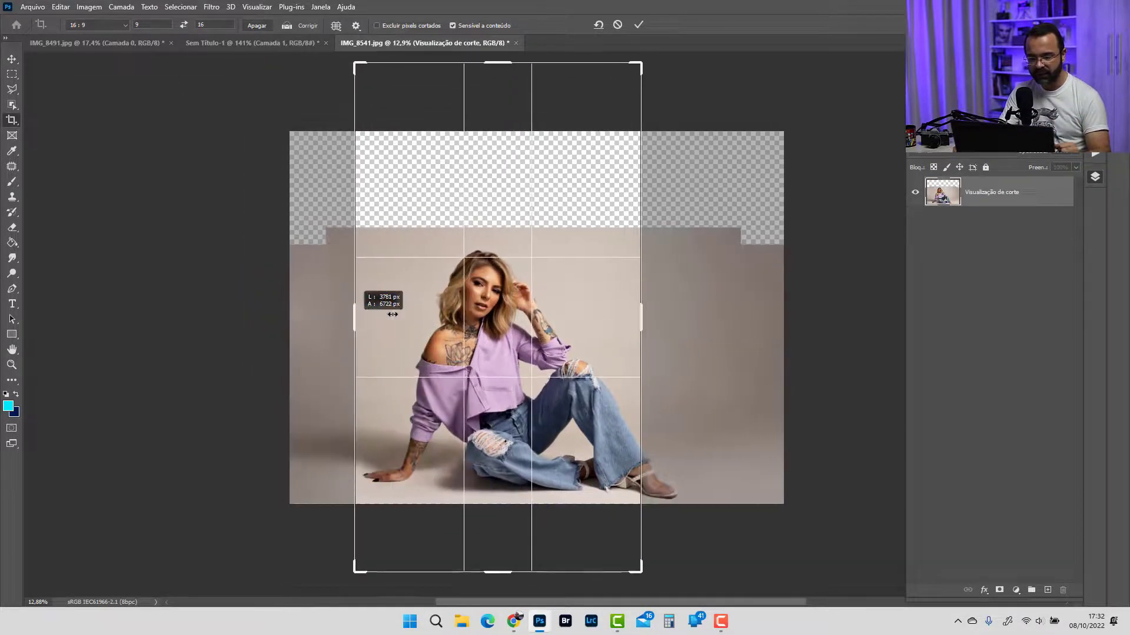
{"action": "left_click_drag", "start_coordinate": [638, 324], "coordinate": [638, 323]}
{"action": "left_click_drag", "start_coordinate": [557, 348], "coordinate": [559, 329]}
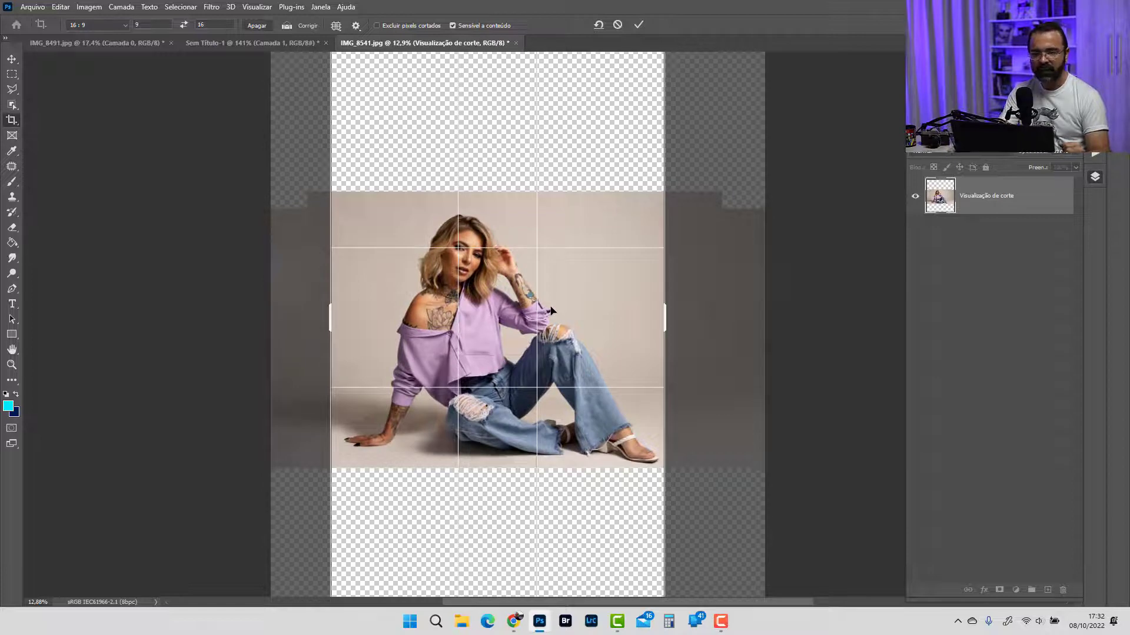
{"action": "key", "text": "Return"}
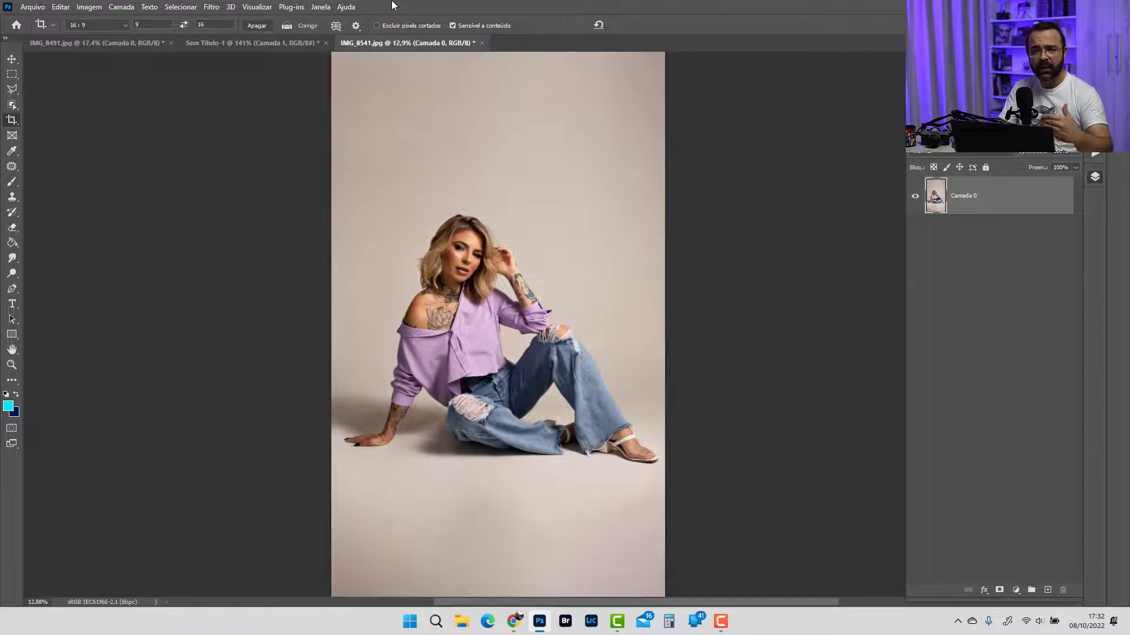
Select a full-width strip of floor below the woman and stretch it down to the photo's lower edge with Free Transform
{"action": "key", "text": "z"}
{"action": "left_click_drag", "start_coordinate": [577, 469], "coordinate": [552, 471]}
{"action": "key", "text": "space"}
{"action": "left_click_drag", "start_coordinate": [634, 453], "coordinate": [650, 374]}
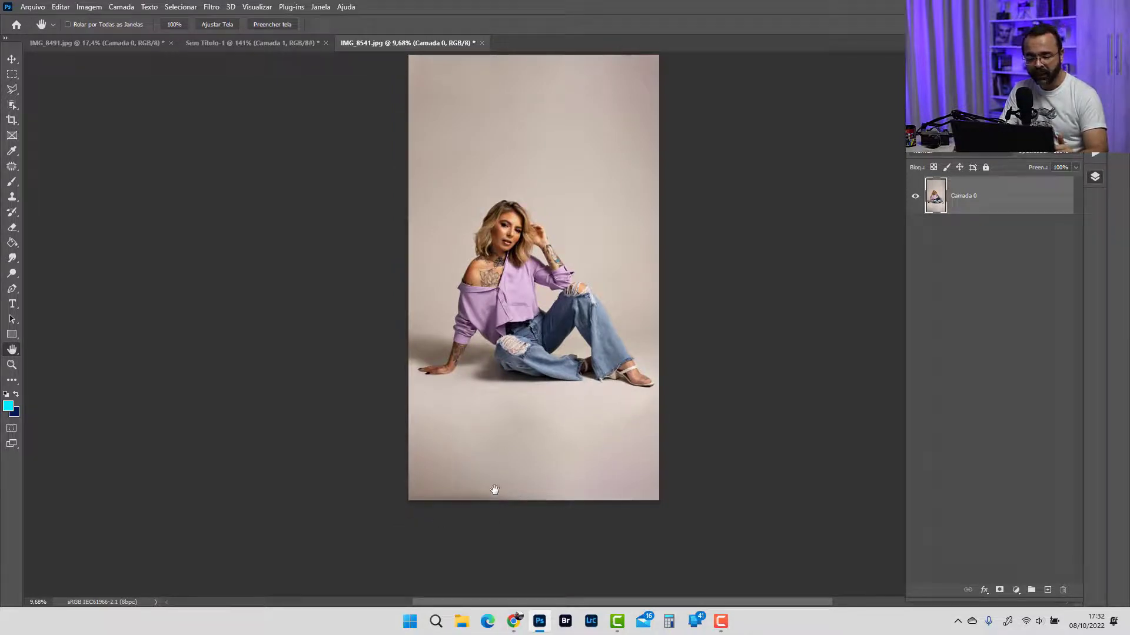
{"action": "key", "text": "z"}
{"action": "left_click_drag", "start_coordinate": [449, 515], "coordinate": [492, 512]}
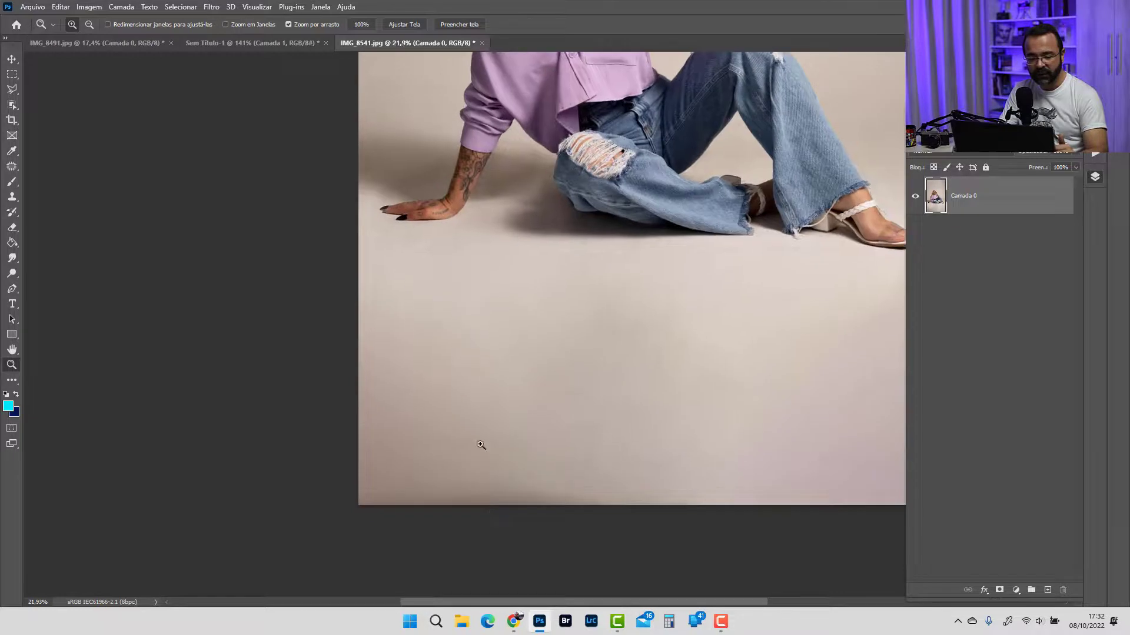
{"action": "left_click_drag", "start_coordinate": [556, 483], "coordinate": [521, 436]}
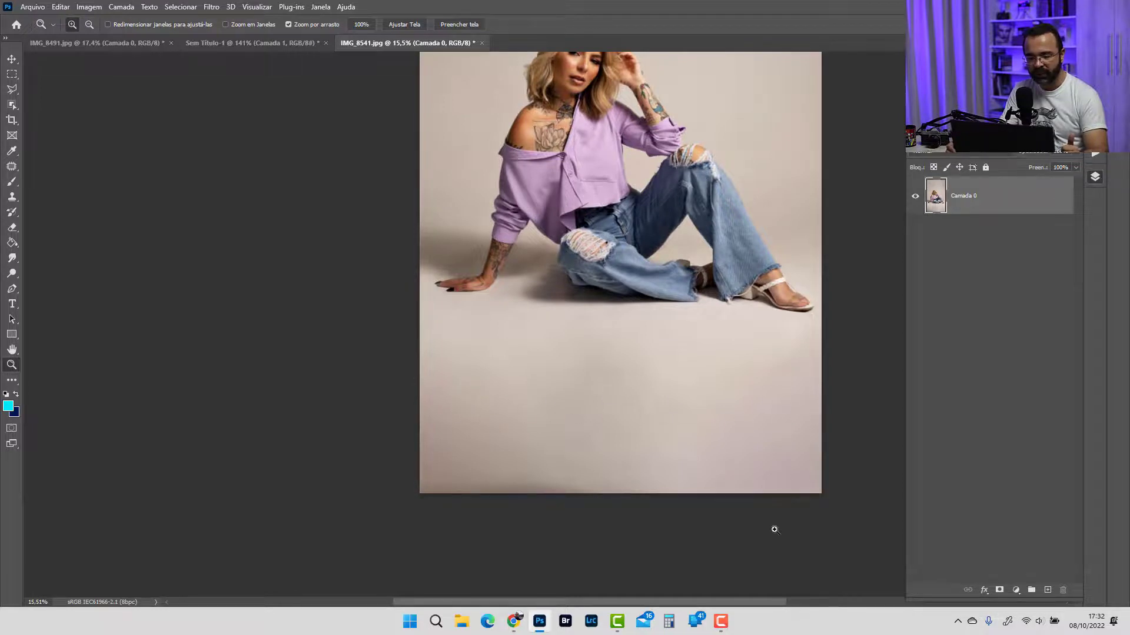
{"action": "left_click", "coordinate": [12, 74]}
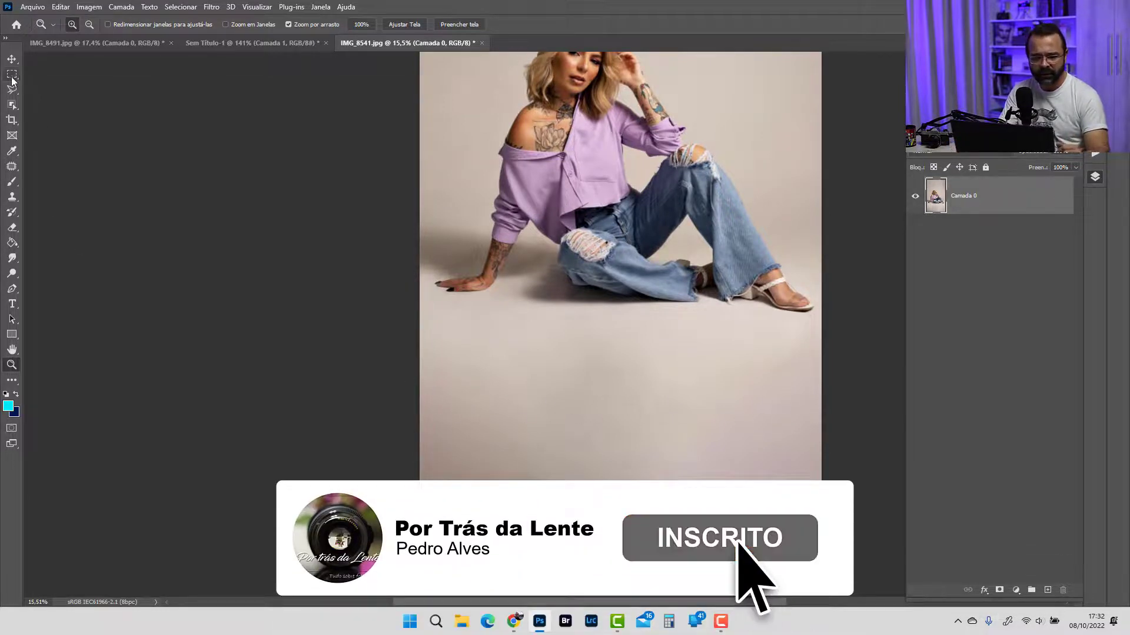
{"action": "left_click_drag", "start_coordinate": [400, 389], "coordinate": [858, 424]}
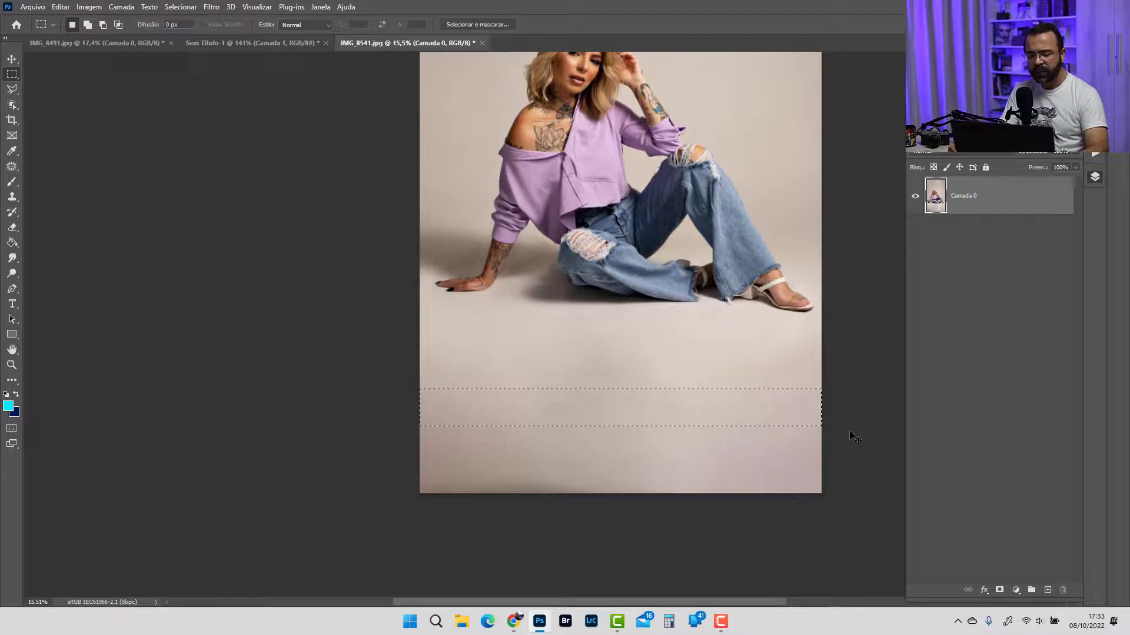
{"action": "key", "text": "ctrl+t"}
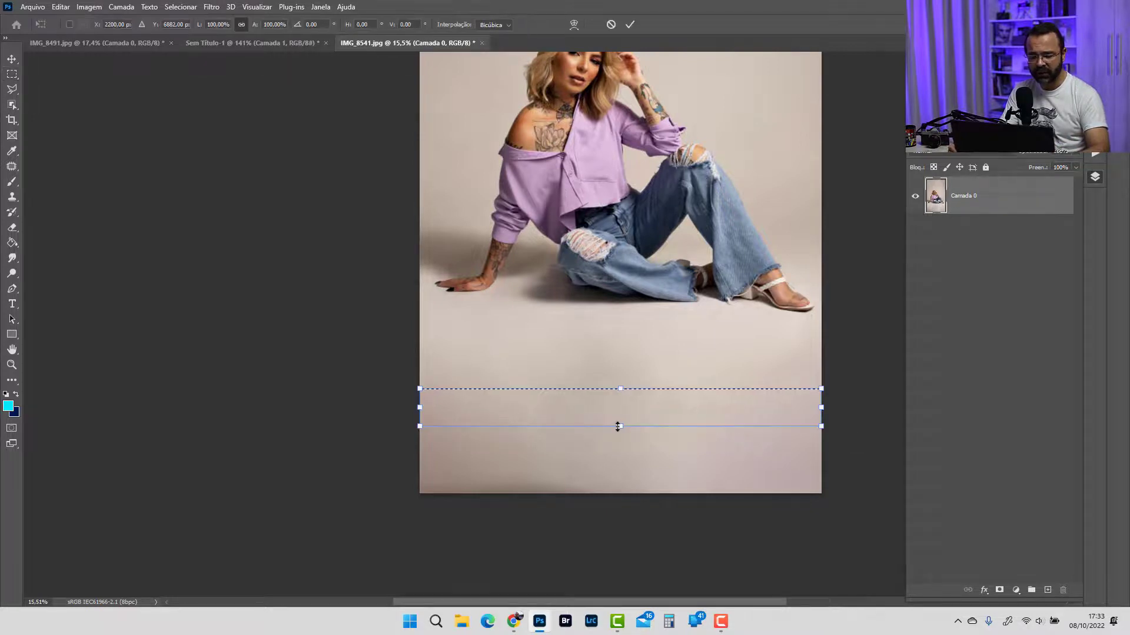
{"action": "left_click_drag", "start_coordinate": [620, 436], "coordinate": [621, 495]}
{"action": "key", "text": "Return"}
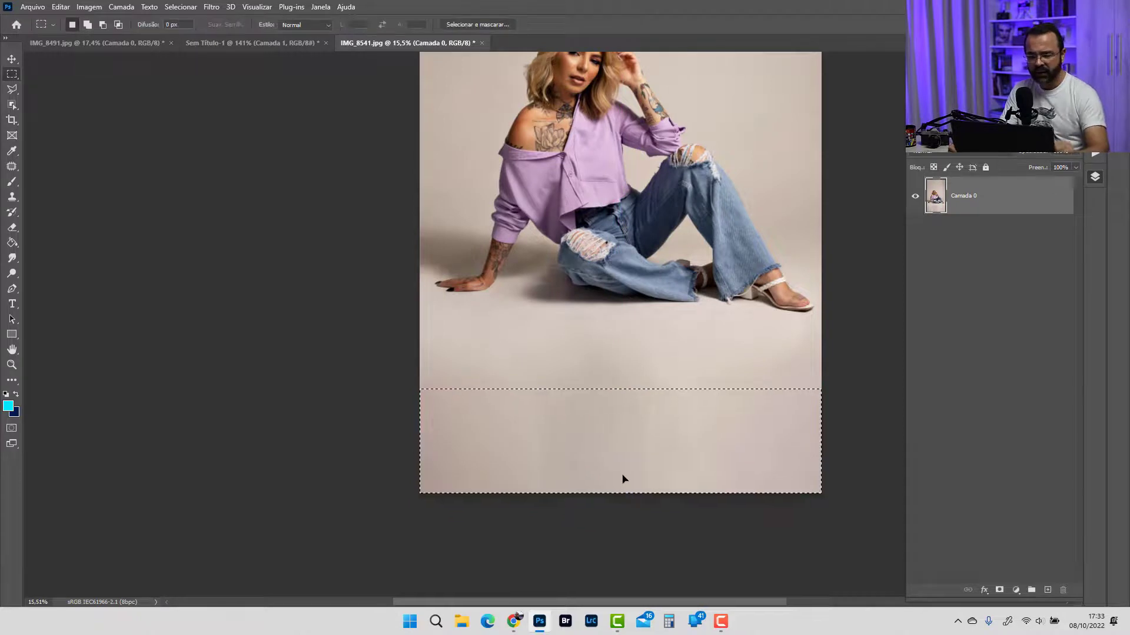
Set the canvas surround to the default colour (Padrão), fit the whole photo in view, and clear the selection on the floor
{"action": "key", "text": "z"}
{"action": "right_click", "coordinate": [390, 396]}
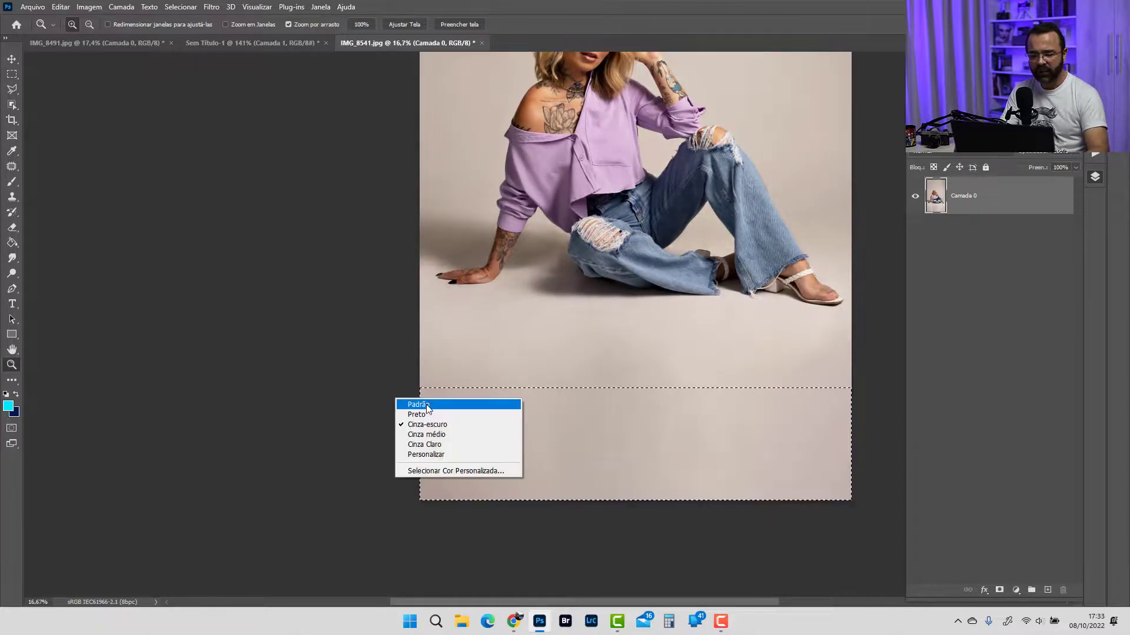
{"action": "left_click", "coordinate": [429, 407]}
{"action": "right_click", "coordinate": [526, 351]}
{"action": "left_click", "coordinate": [550, 357]}
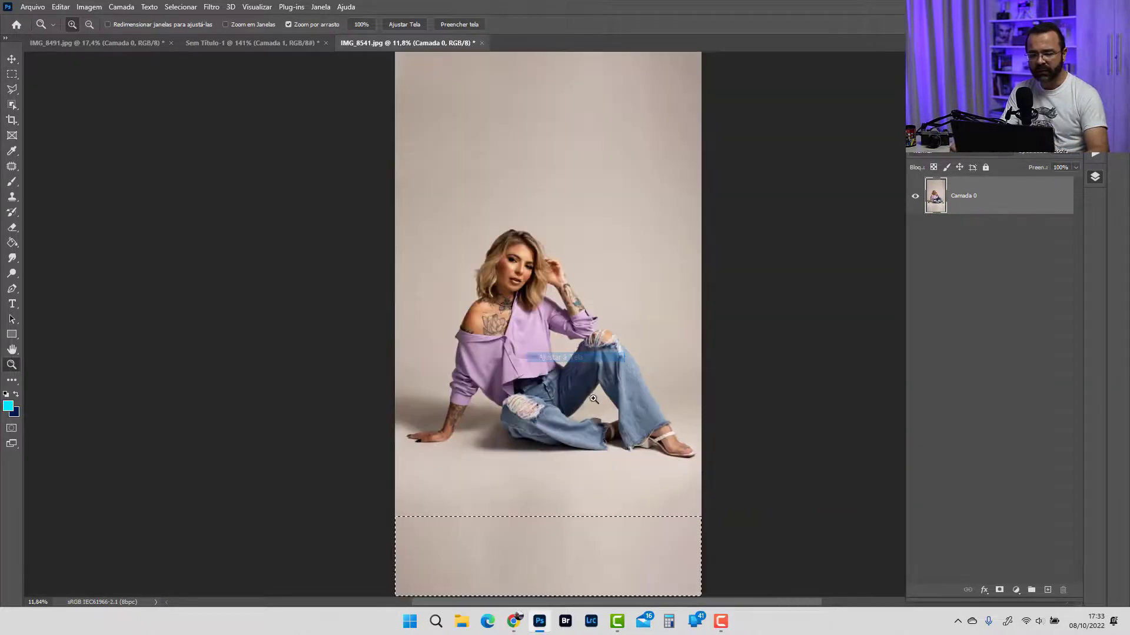
{"action": "key", "text": "m"}
{"action": "left_click", "coordinate": [615, 402]}
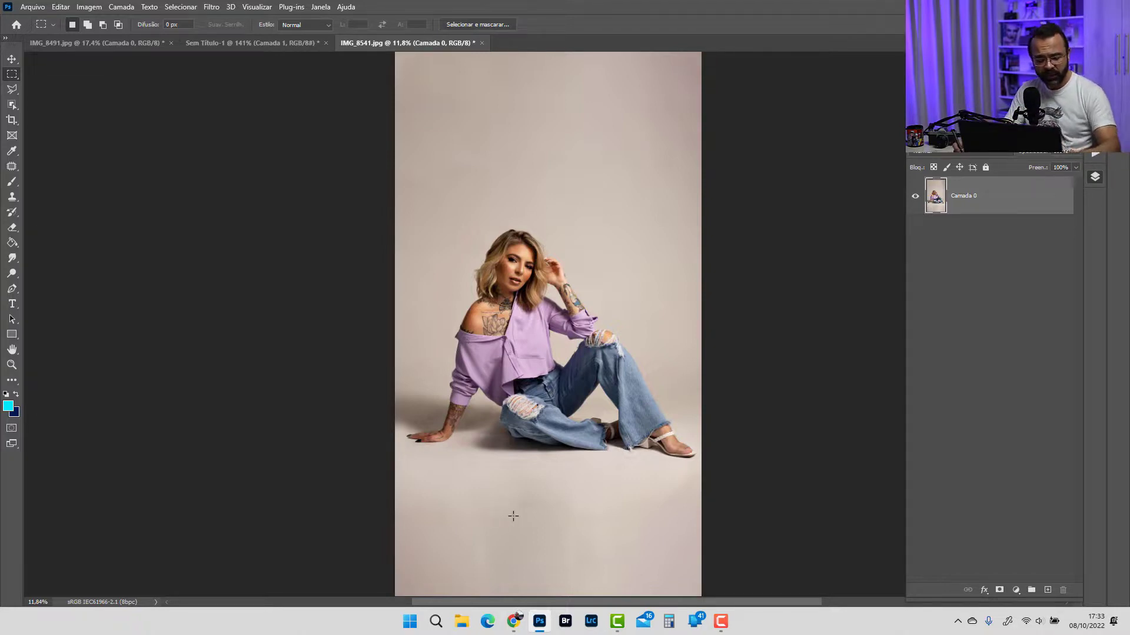
Try a JPG export of IMG_8541 with the image width set to 1080 px, and cancel the export
{"action": "key", "text": "ctrl+shift+alt+w"}
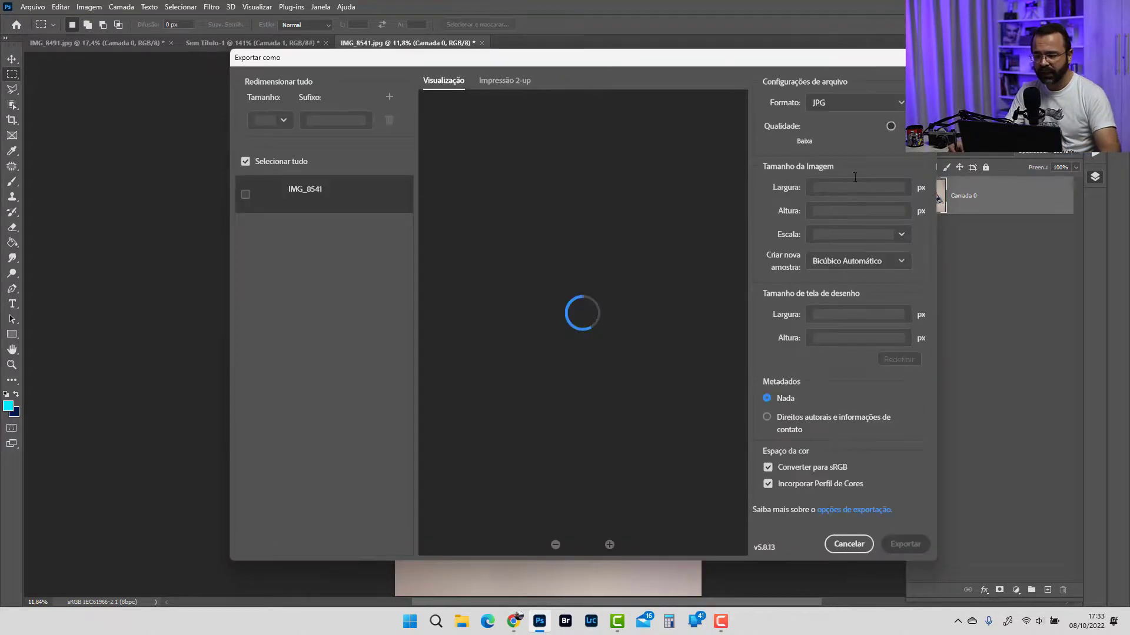
{"action": "double_click", "coordinate": [847, 185]}
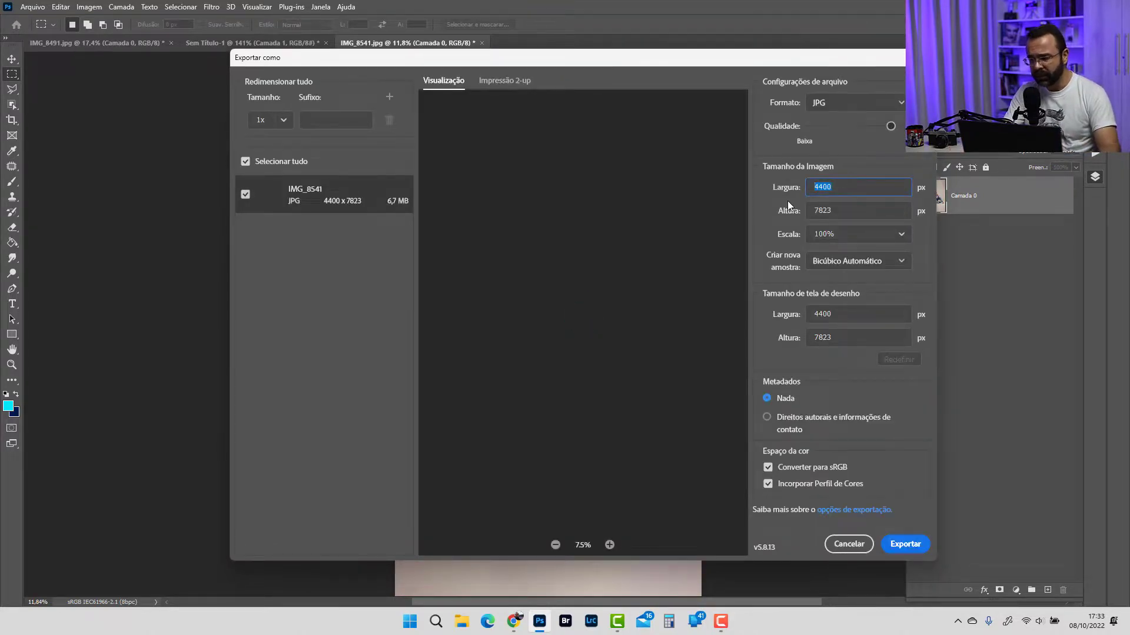
{"action": "type", "text": "1080"}
{"action": "key", "text": "Tab"}
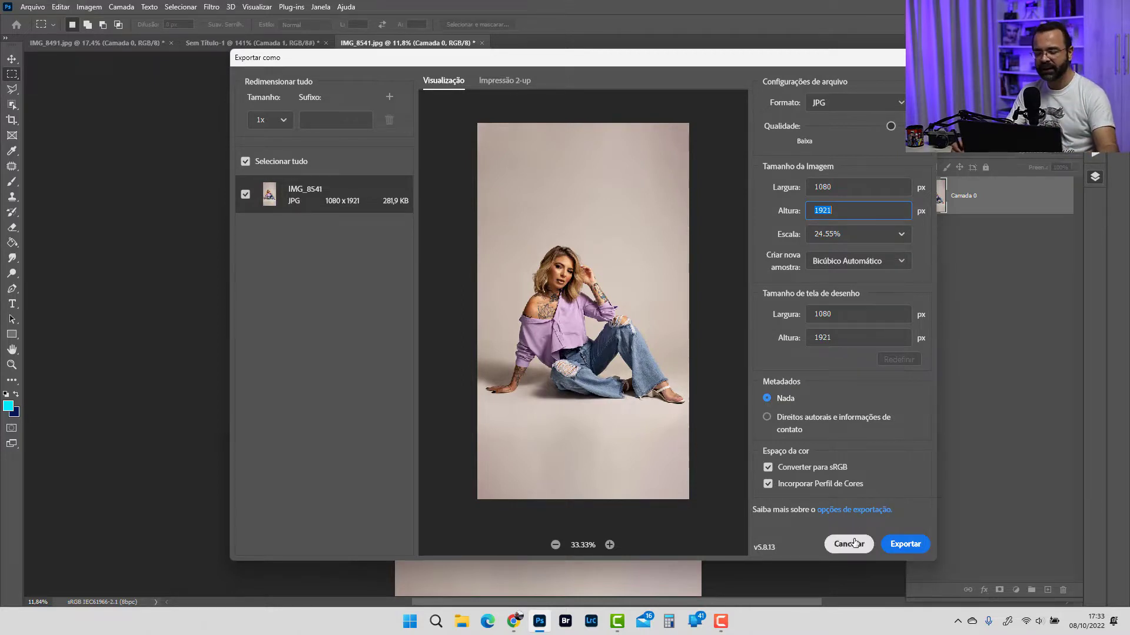
{"action": "left_click", "coordinate": [826, 550]}
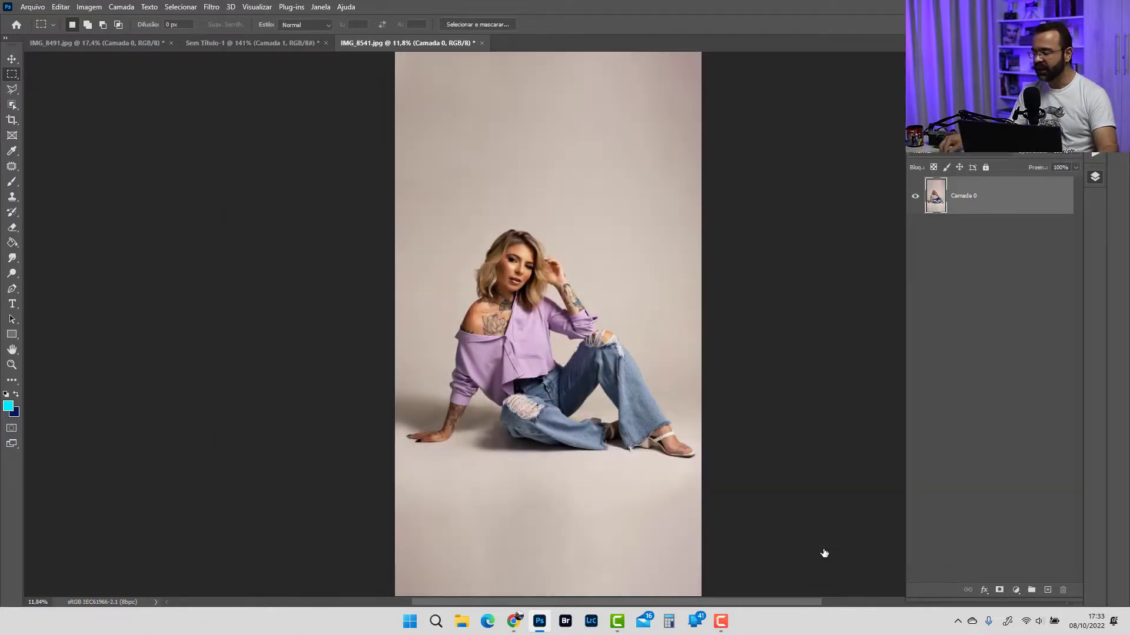